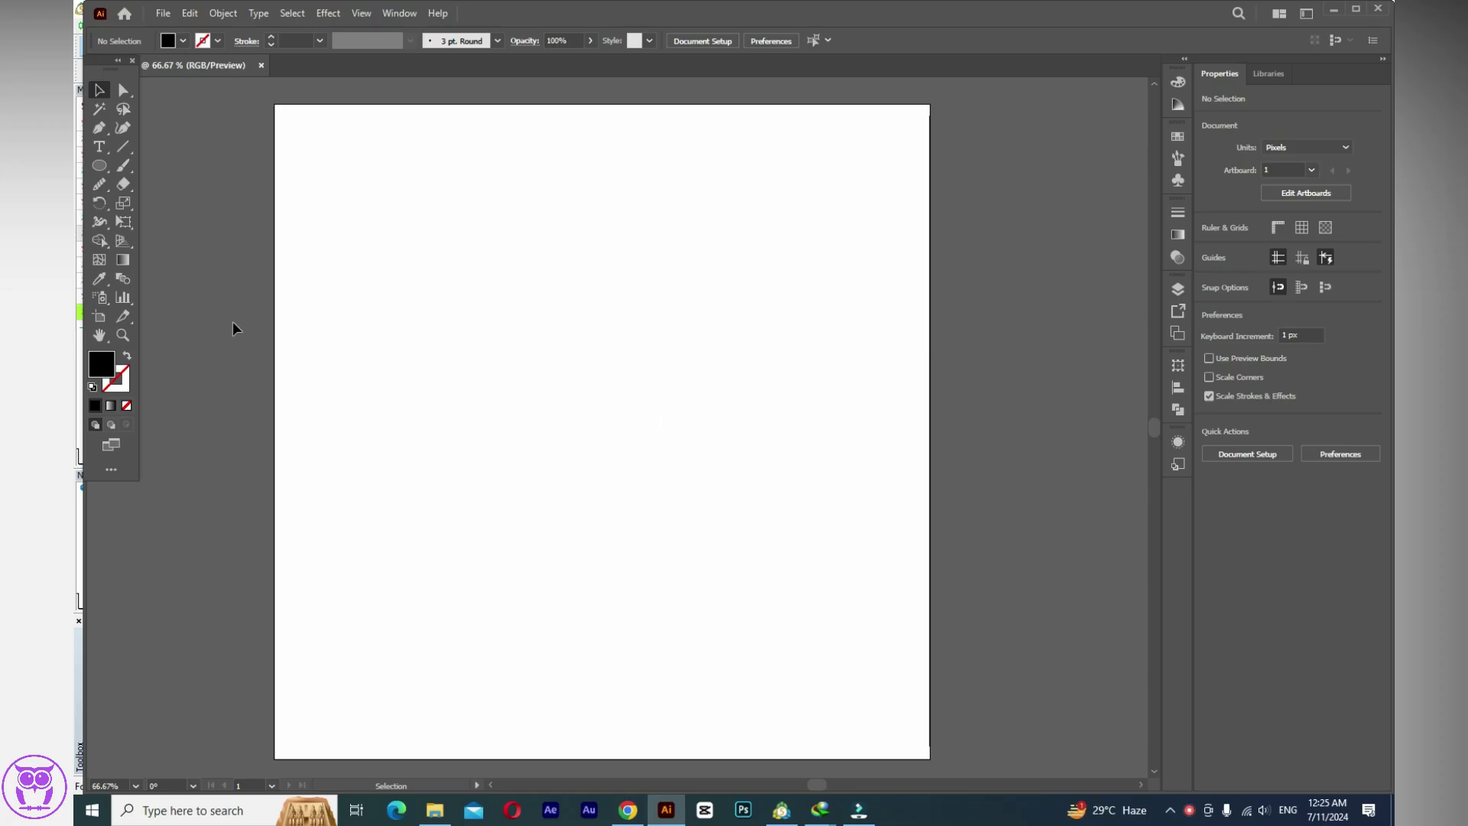
Type a capital A near the page centre and scale it up.
{"action": "left_click", "coordinate": [99, 146]}
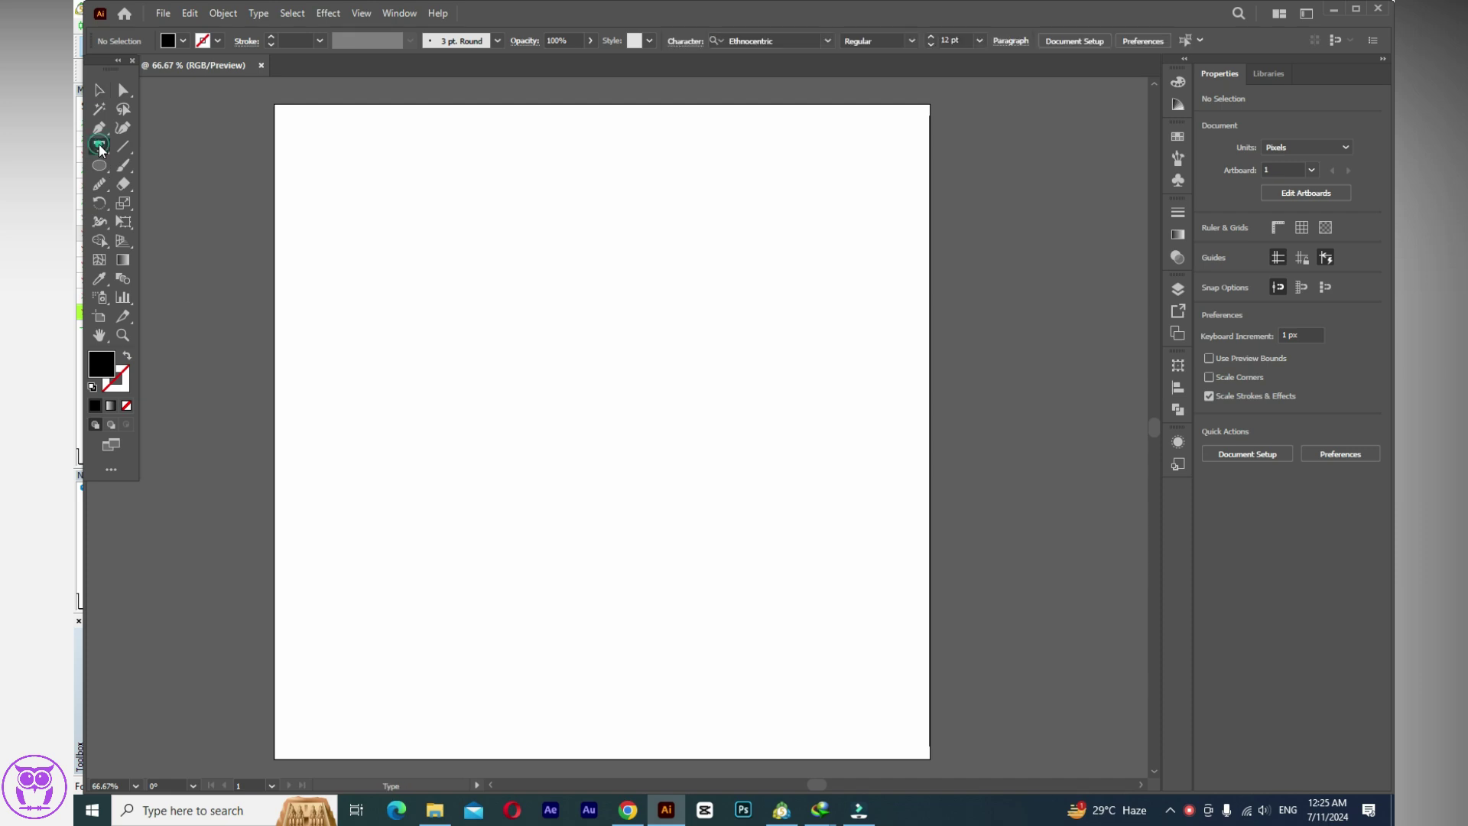
{"action": "left_click", "coordinate": [473, 349]}
{"action": "type", "text": "A"}
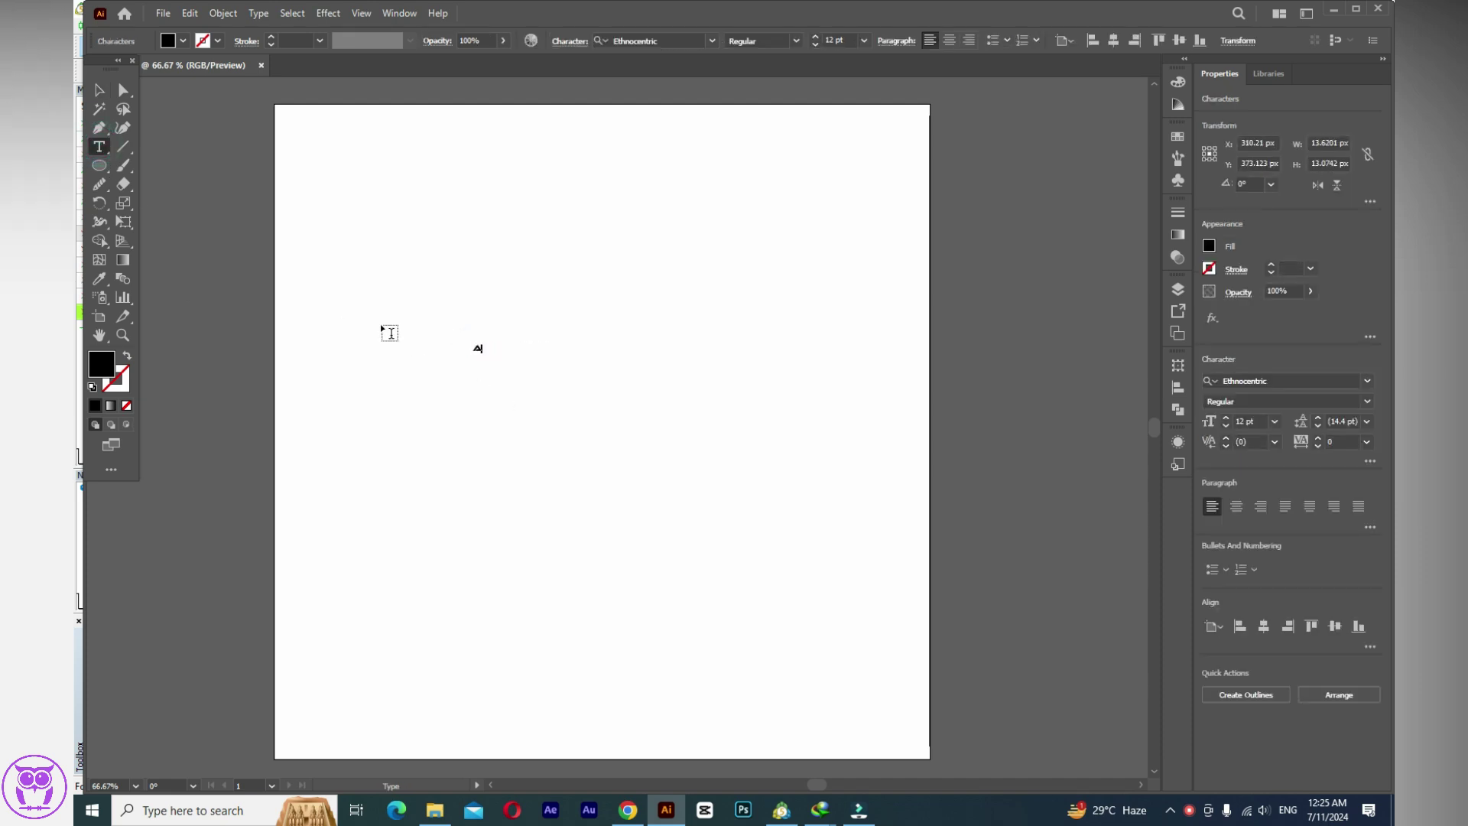
{"action": "left_click", "coordinate": [99, 91]}
{"action": "mouse_move", "coordinate": [486, 357]}
{"action": "left_mouse_down"}
{"action": "mouse_move", "coordinate": [750, 660]}
{"action": "mouse_move", "coordinate": [678, 515]}
{"action": "left_mouse_up"}
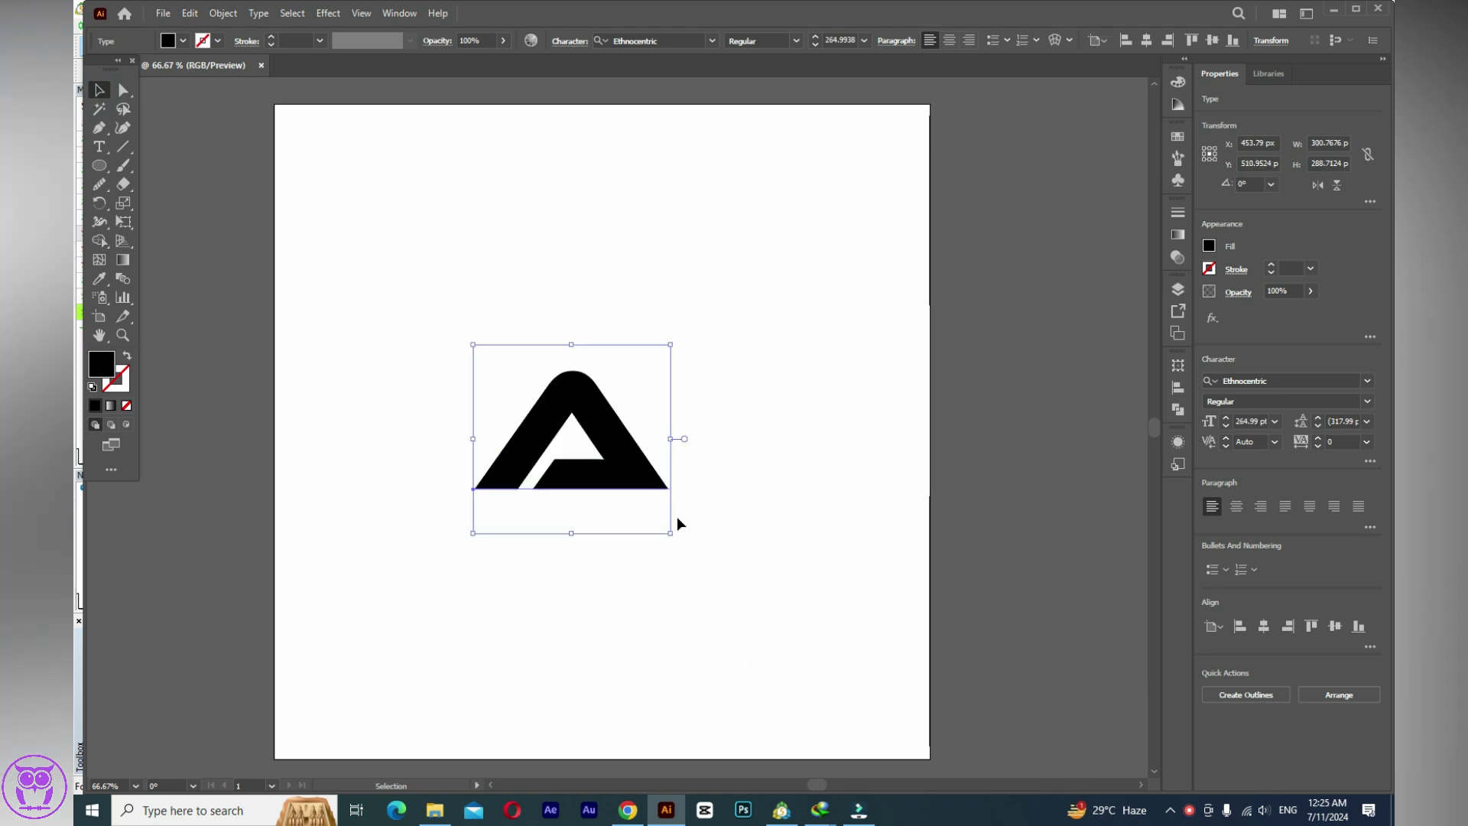
Set the A in EthnocentricRg-Regular, enlarge it, and convert it to outlines.
{"action": "left_click", "coordinate": [1268, 382]}
{"action": "type", "text": "e"}
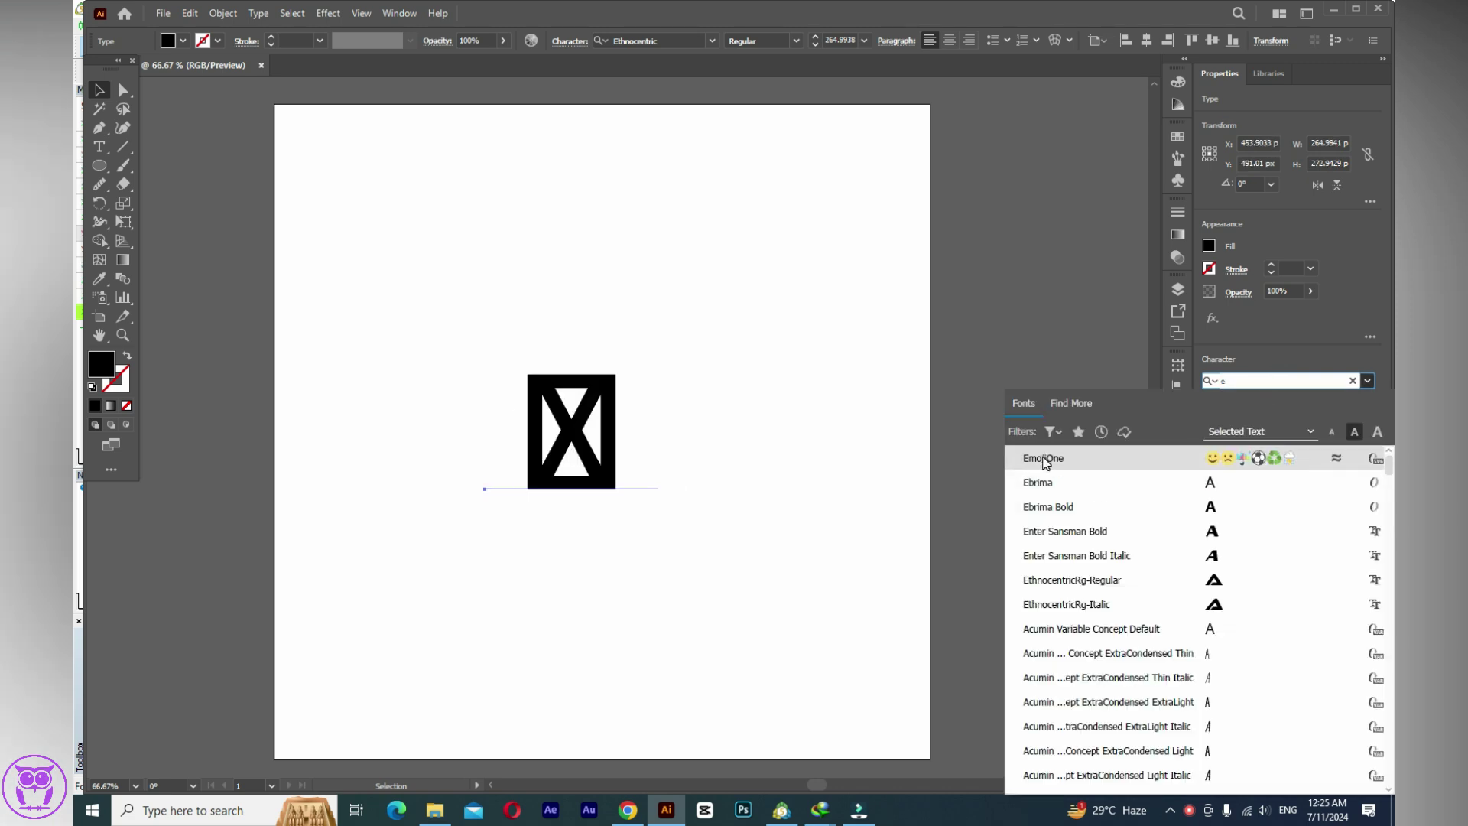
{"action": "type", "text": "t"}
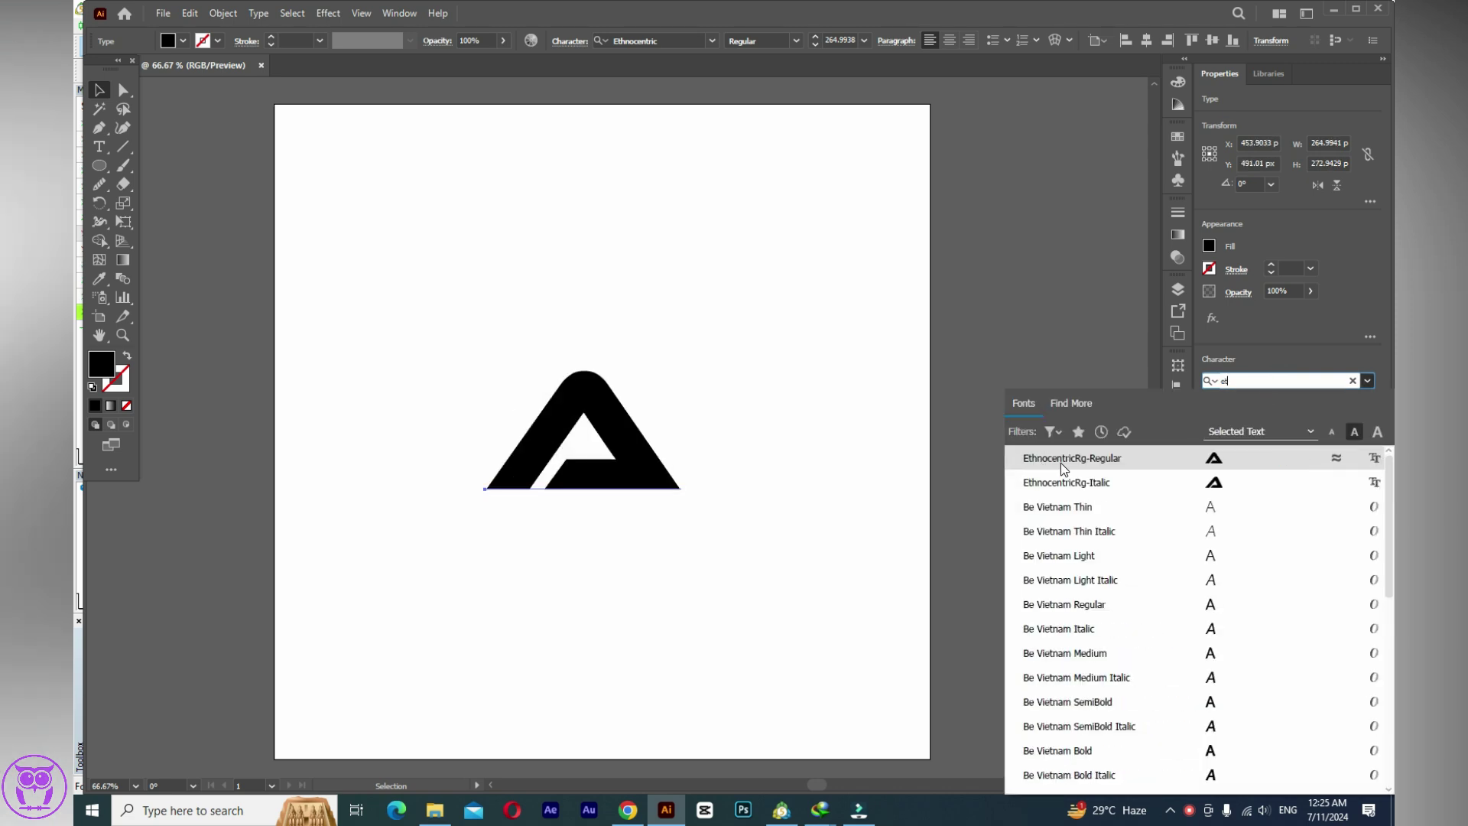
{"action": "left_click", "coordinate": [1061, 462]}
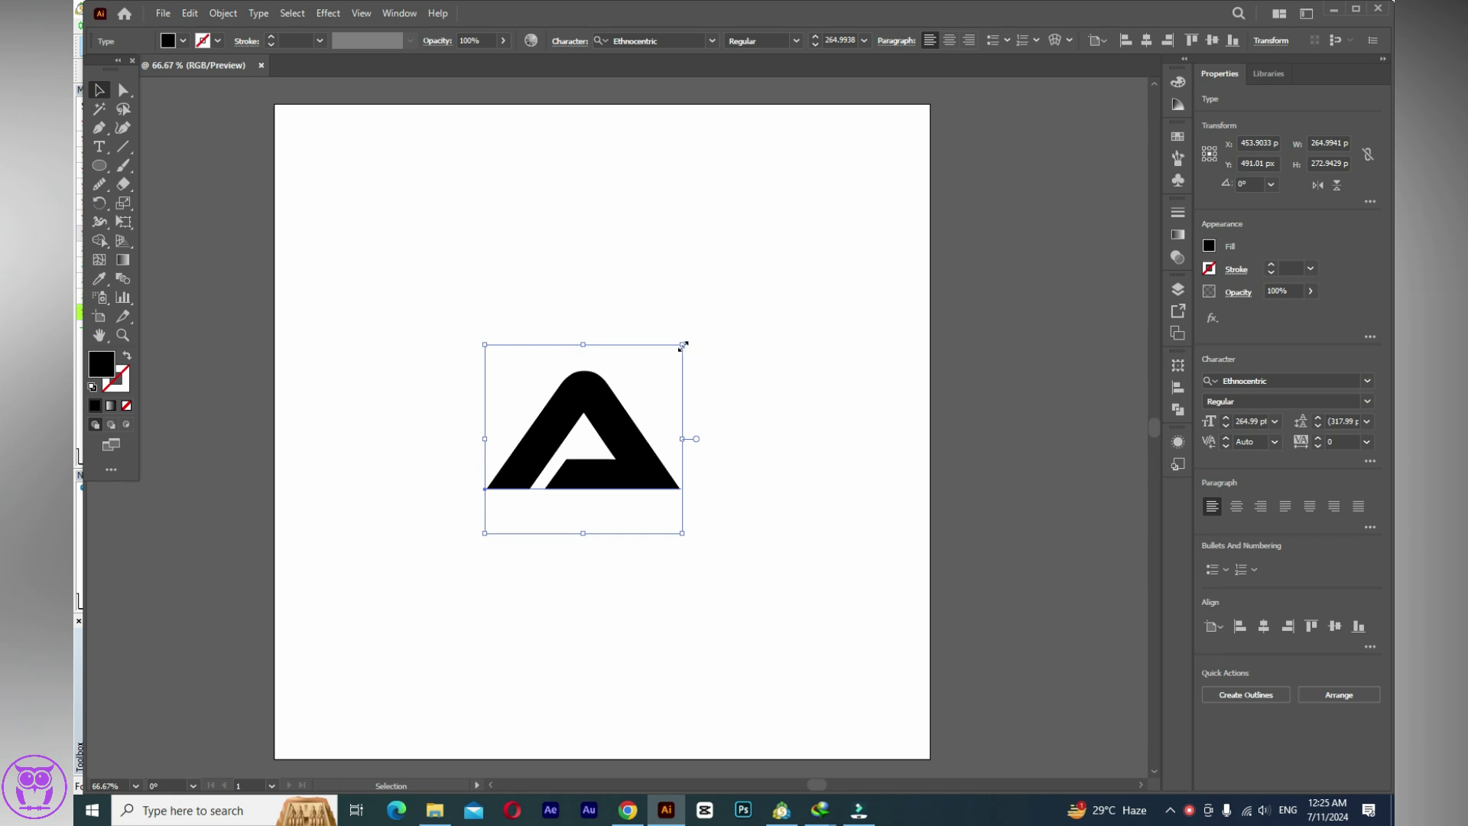
{"action": "left_click_drag", "start_coordinate": [683, 345], "coordinate": [772, 252]}
{"action": "left_click_drag", "start_coordinate": [702, 418], "coordinate": [675, 433]}
{"action": "right_click", "coordinate": [673, 434]}
{"action": "left_click", "coordinate": [751, 556]}
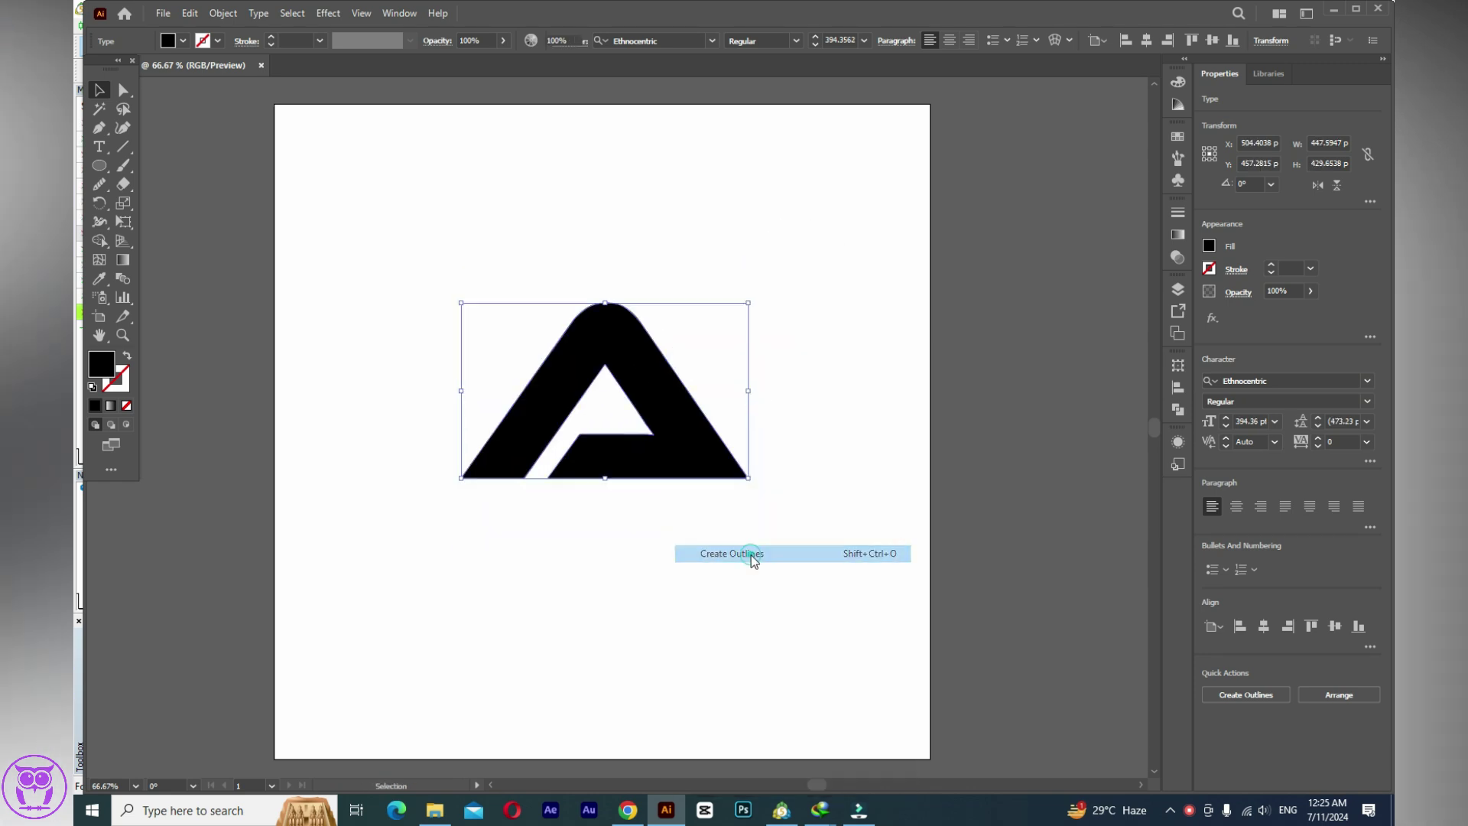
Draw a Pen cut line from the A's inner apex down past its right leg.
{"action": "left_click", "coordinate": [369, 371]}
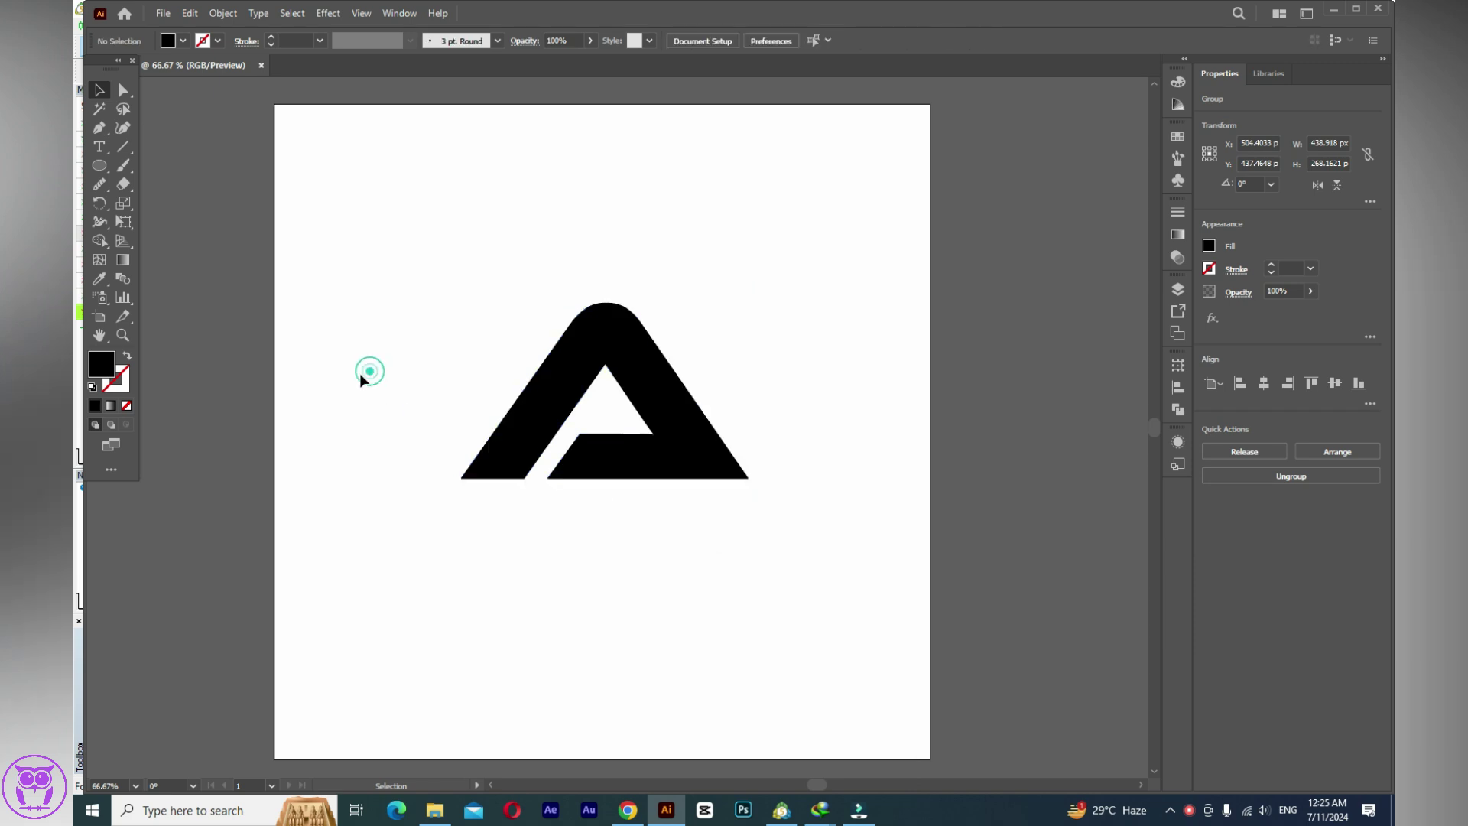
{"action": "left_click", "coordinate": [98, 128]}
{"action": "left_click", "coordinate": [606, 365]}
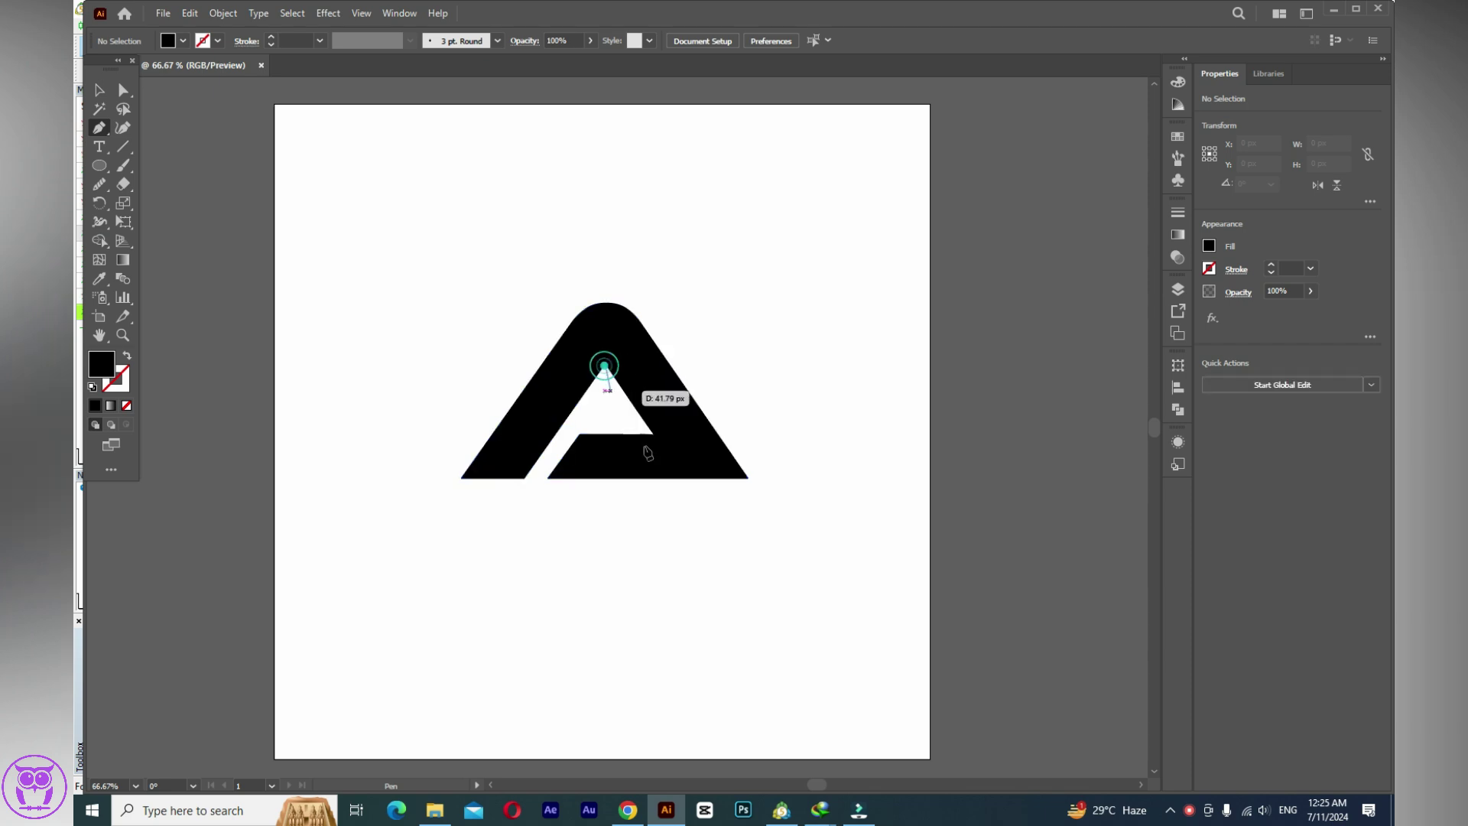
{"action": "left_click", "coordinate": [717, 529]}
{"action": "key", "text": "v"}
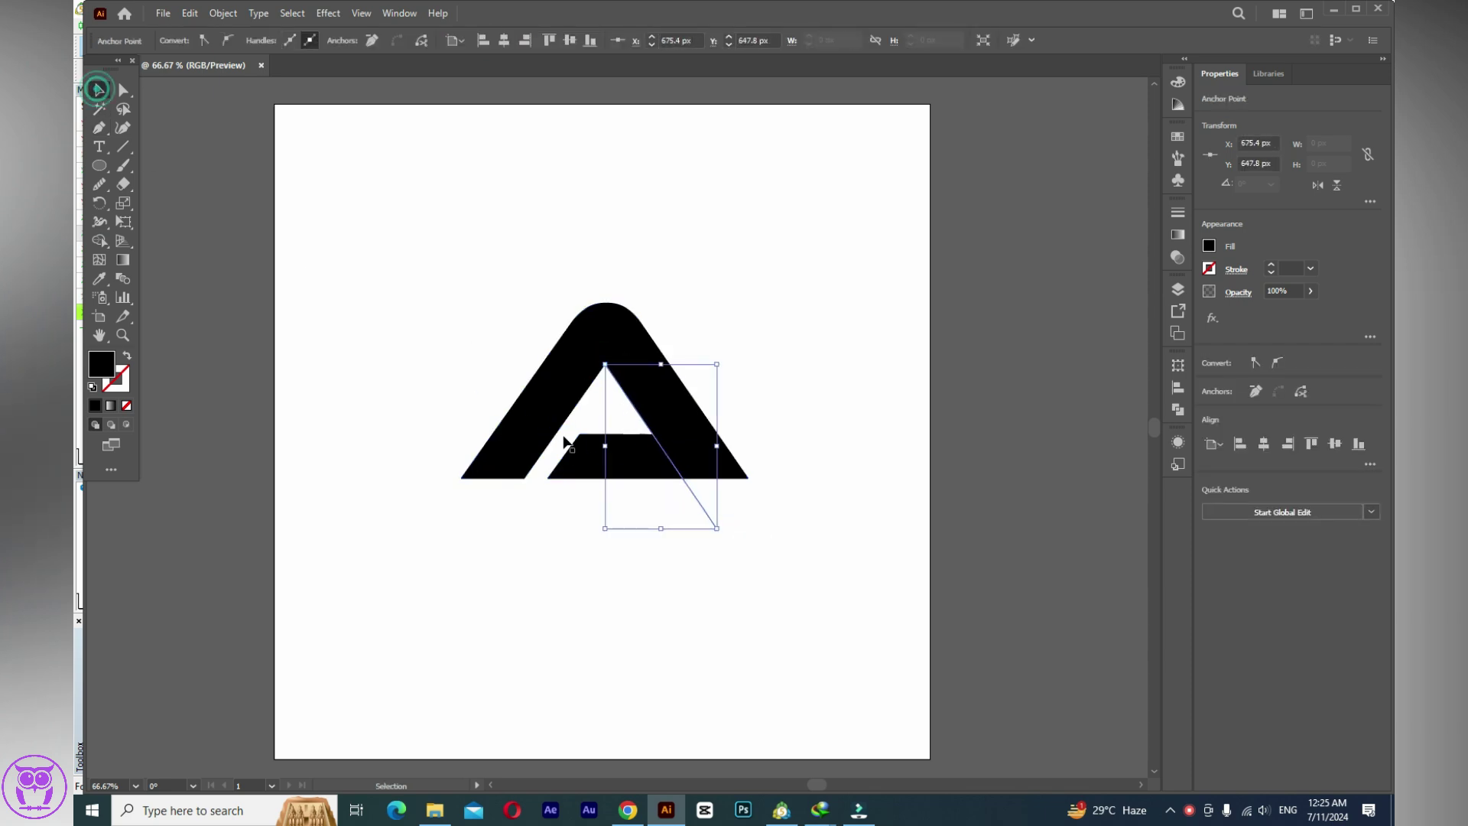
Erase the crossbar region under the apex with Shape Builder, leaving a chevron.
{"action": "left_click_drag", "start_coordinate": [456, 309], "coordinate": [794, 564]}
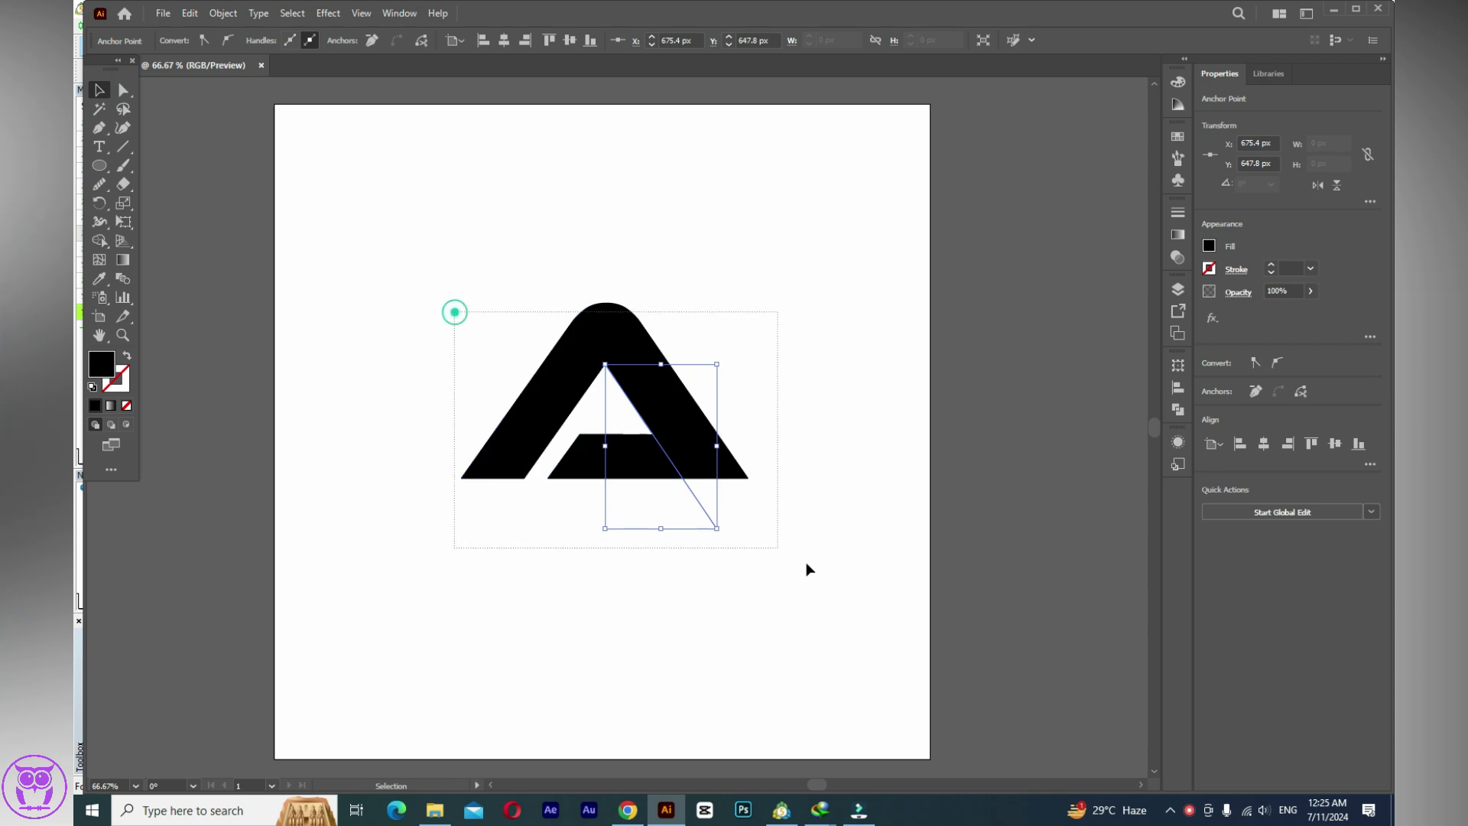
{"action": "left_click", "coordinate": [100, 242]}
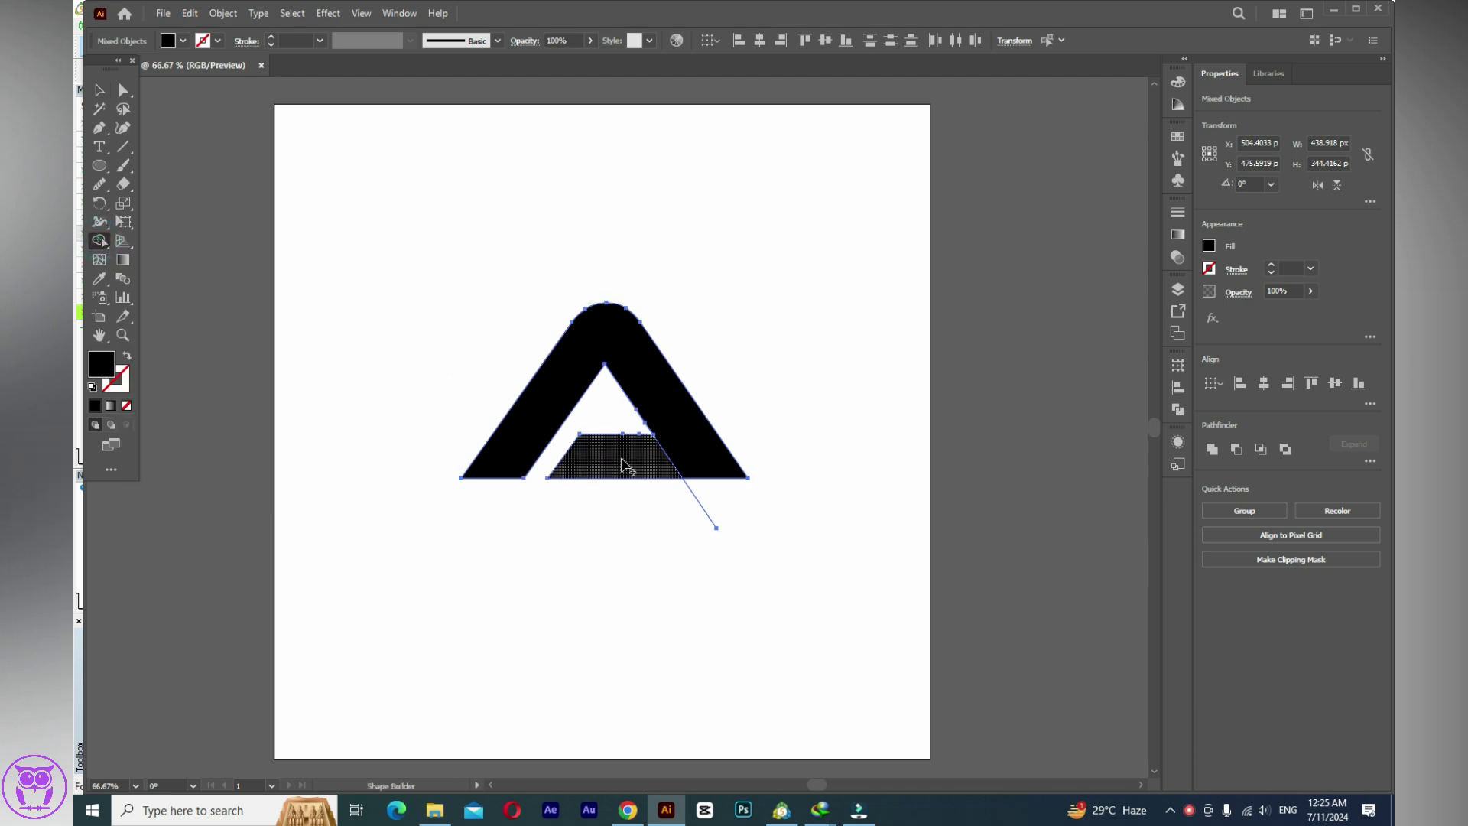
{"action": "left_click", "coordinate": [601, 467], "text": "alt"}
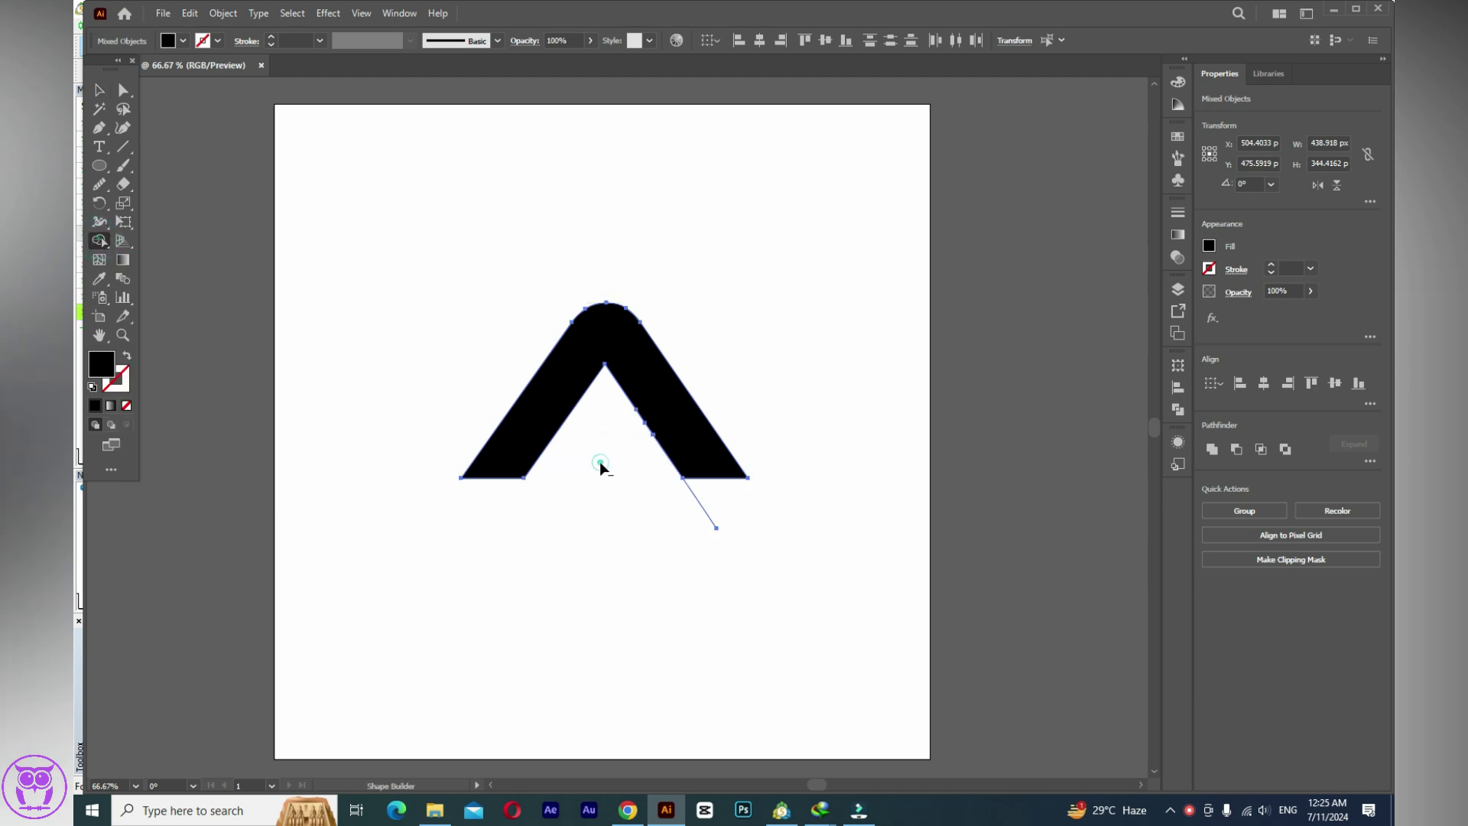
{"action": "left_click", "coordinate": [98, 91]}
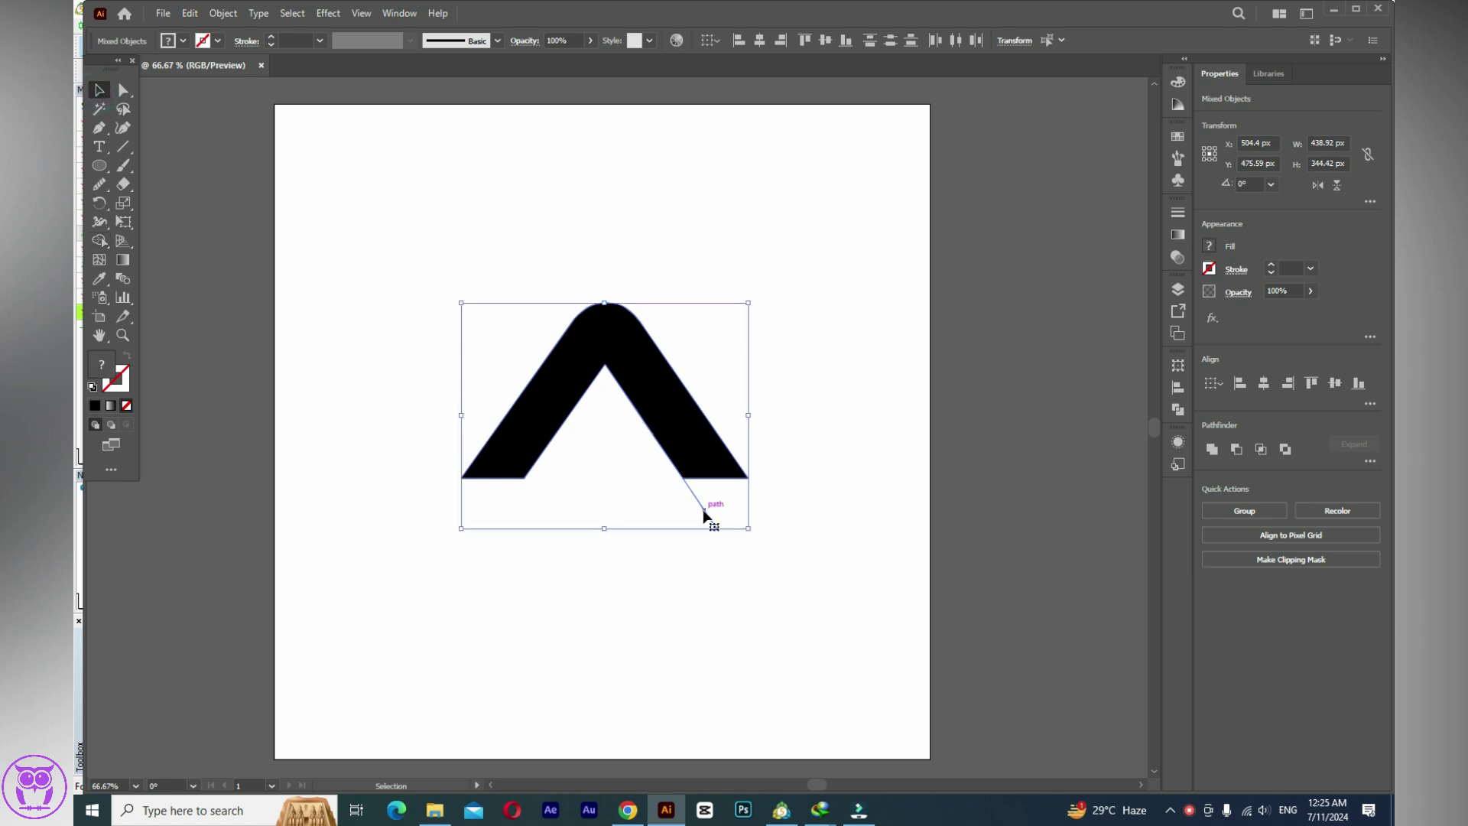
{"action": "left_click", "coordinate": [722, 582]}
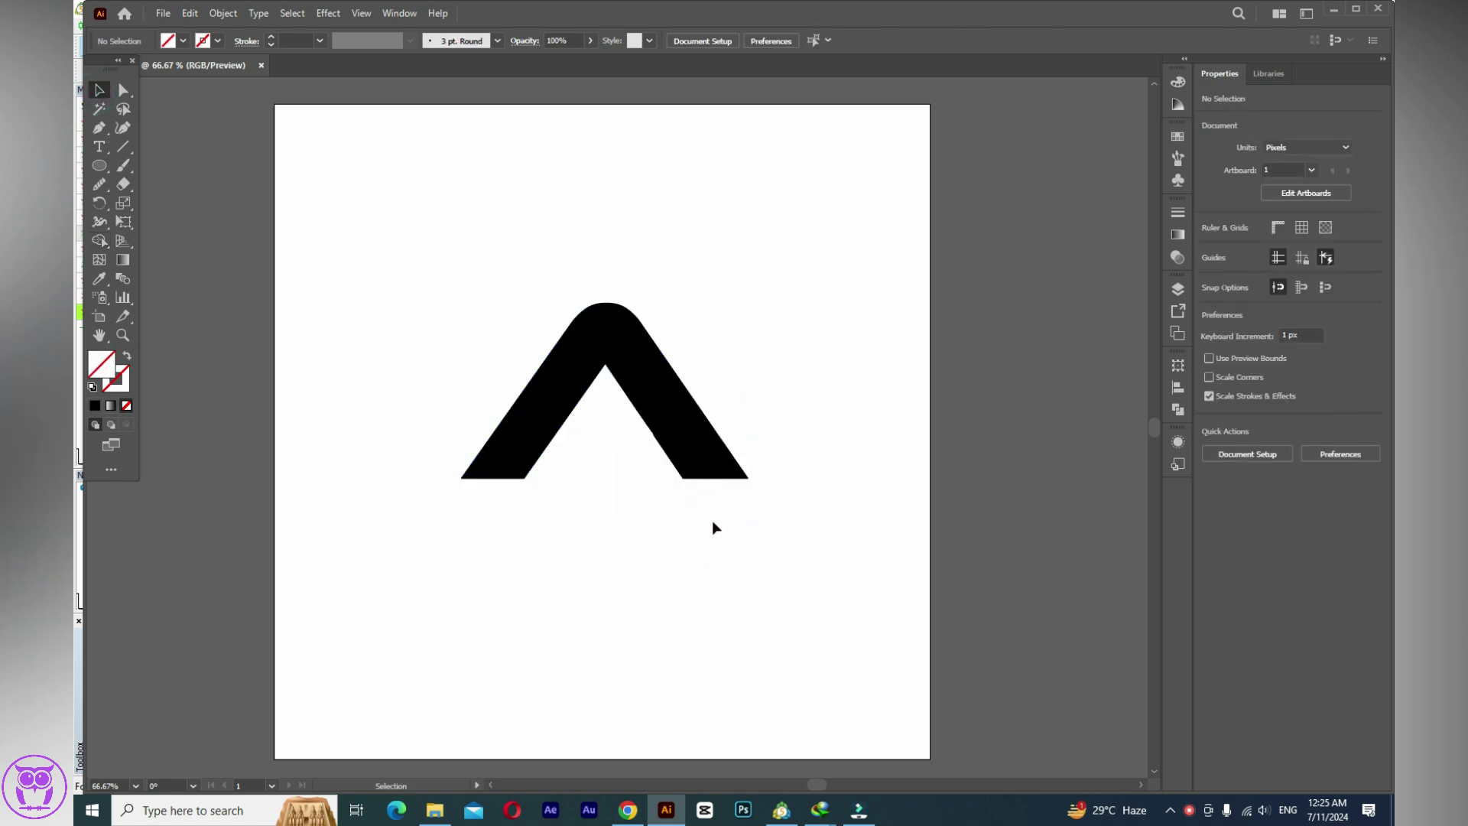
Draw a thin blade path from the inner apex inside the right leg.
{"action": "scroll", "coordinate": [682, 493], "scroll_direction": "up", "scroll_amount": 2}
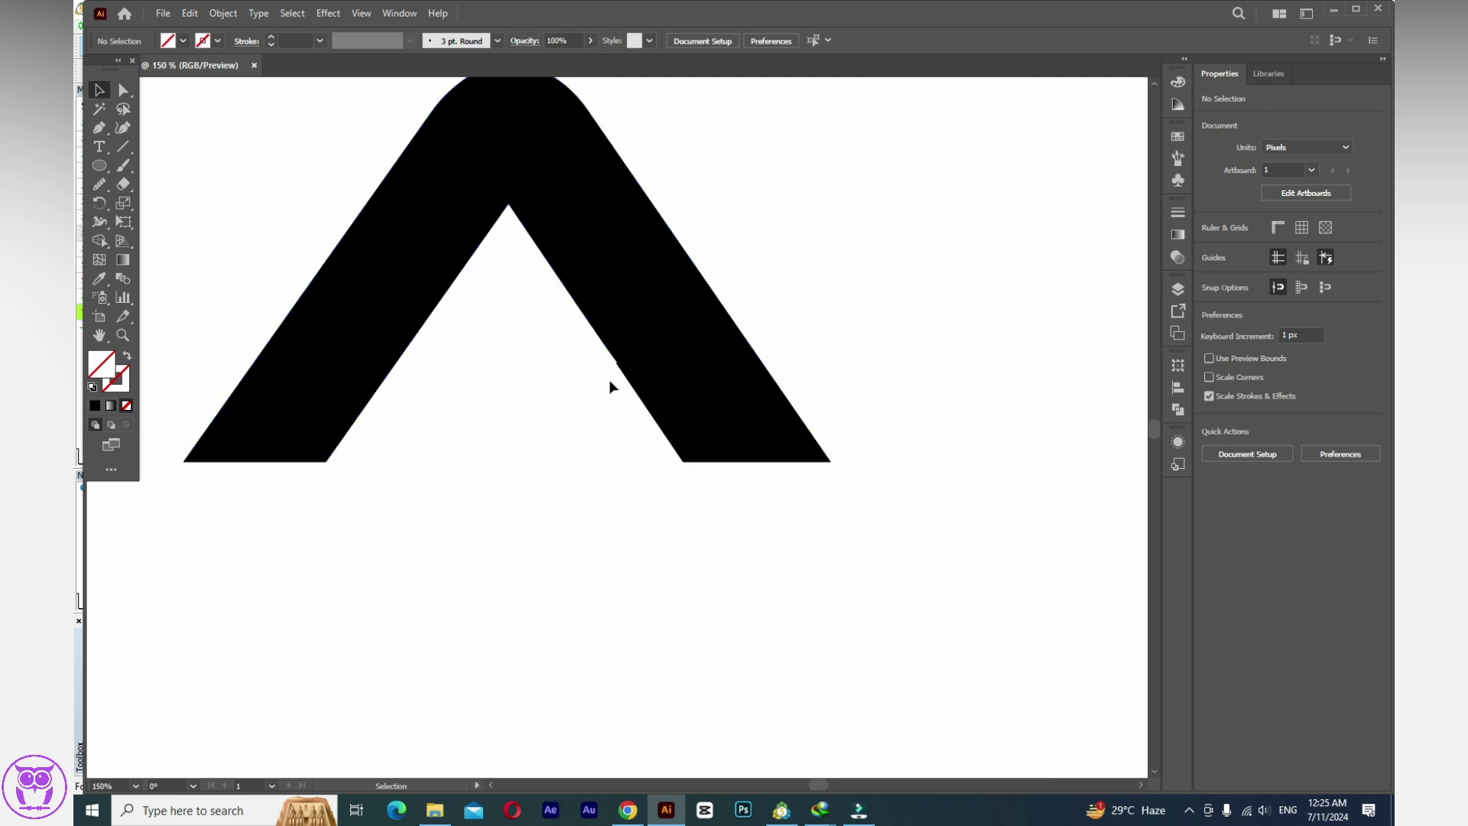
{"action": "left_click", "coordinate": [97, 127]}
{"action": "left_click", "coordinate": [508, 203]}
{"action": "left_click", "coordinate": [683, 462]}
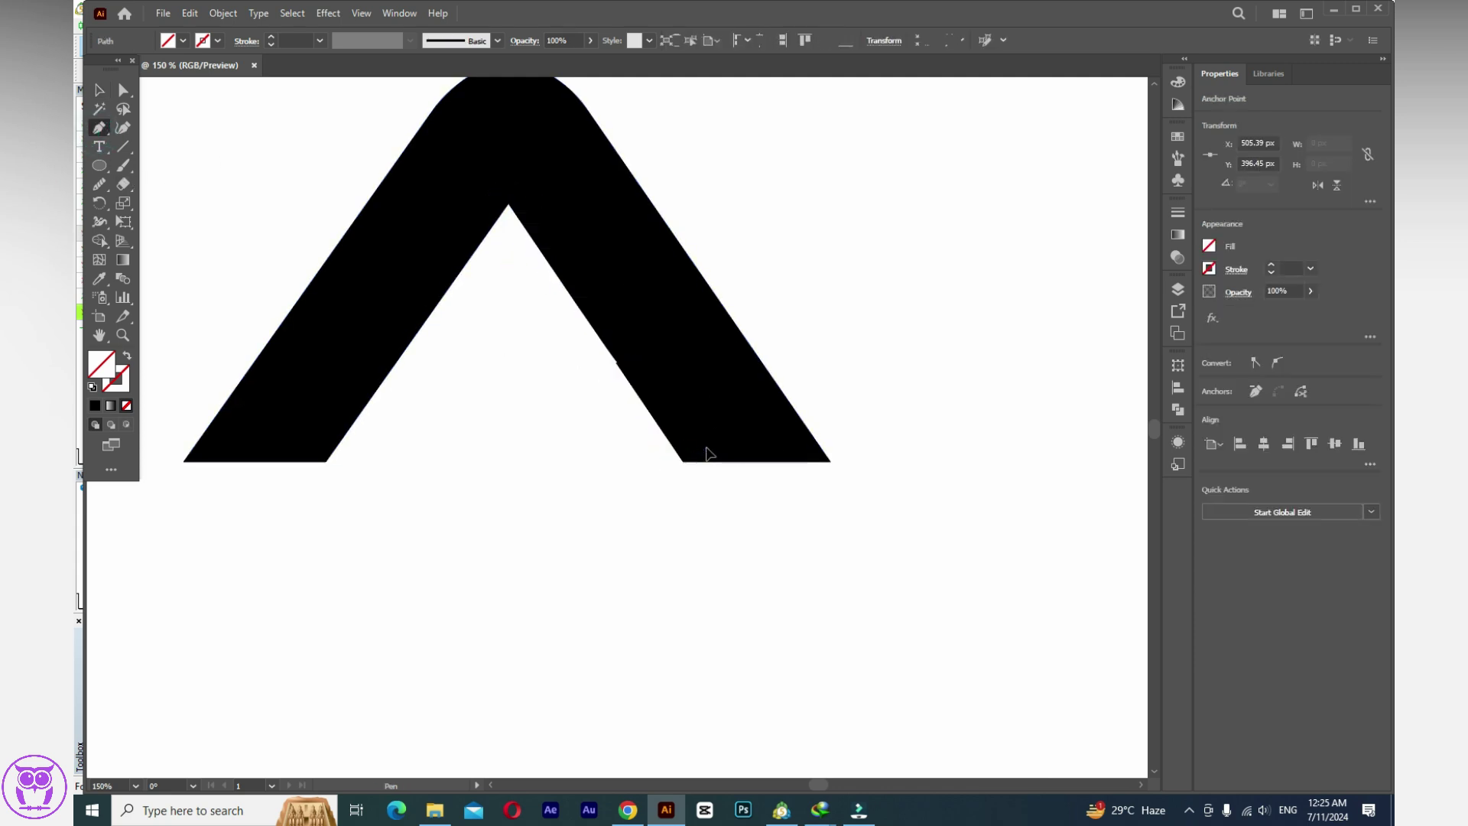
{"action": "left_click", "coordinate": [691, 367]}
{"action": "left_click", "coordinate": [101, 90]}
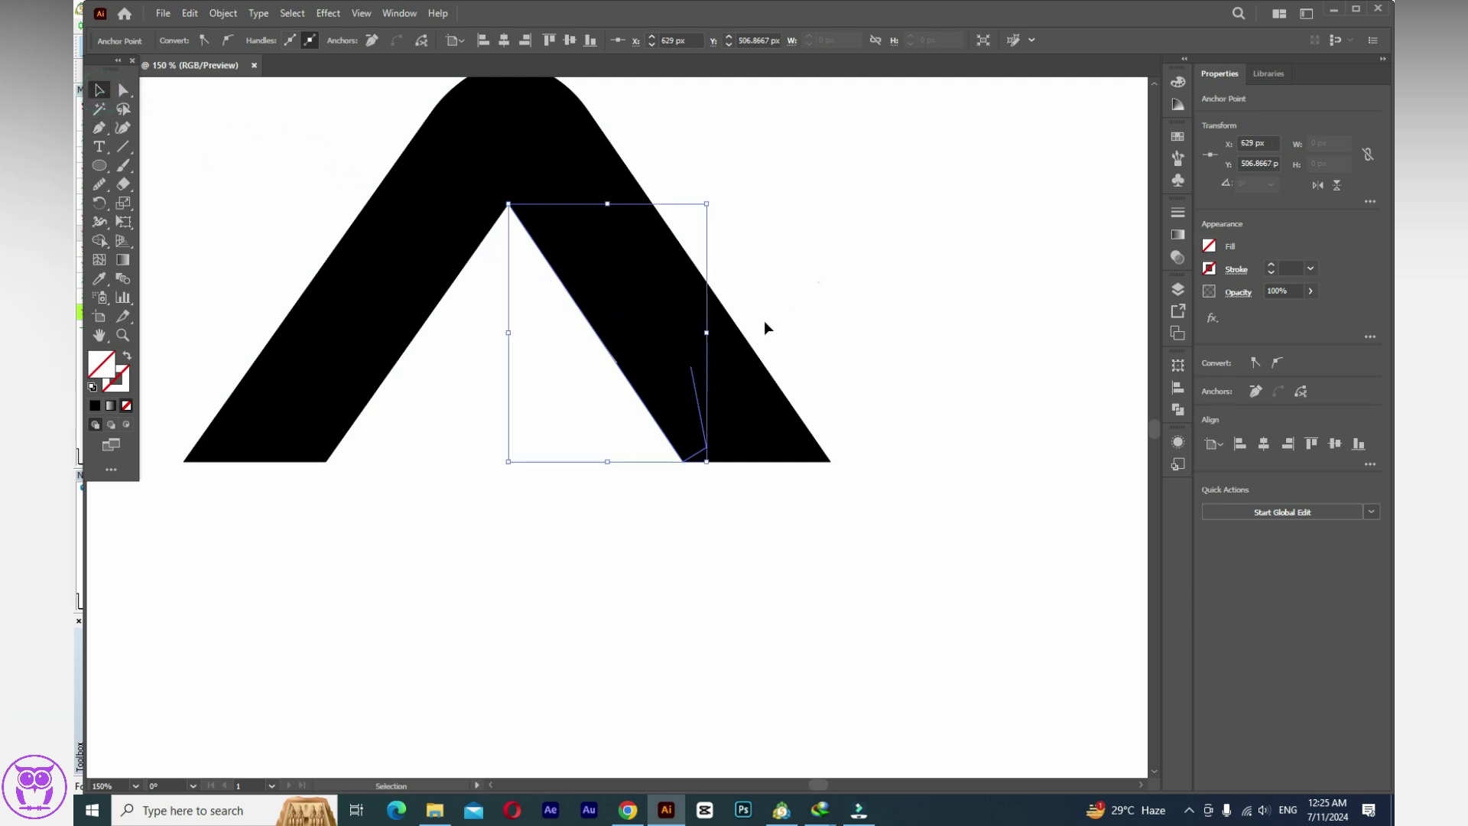
Unite the blade path with the chevron and fill the merged shape black.
{"action": "left_click", "coordinate": [769, 456], "text": "shift"}
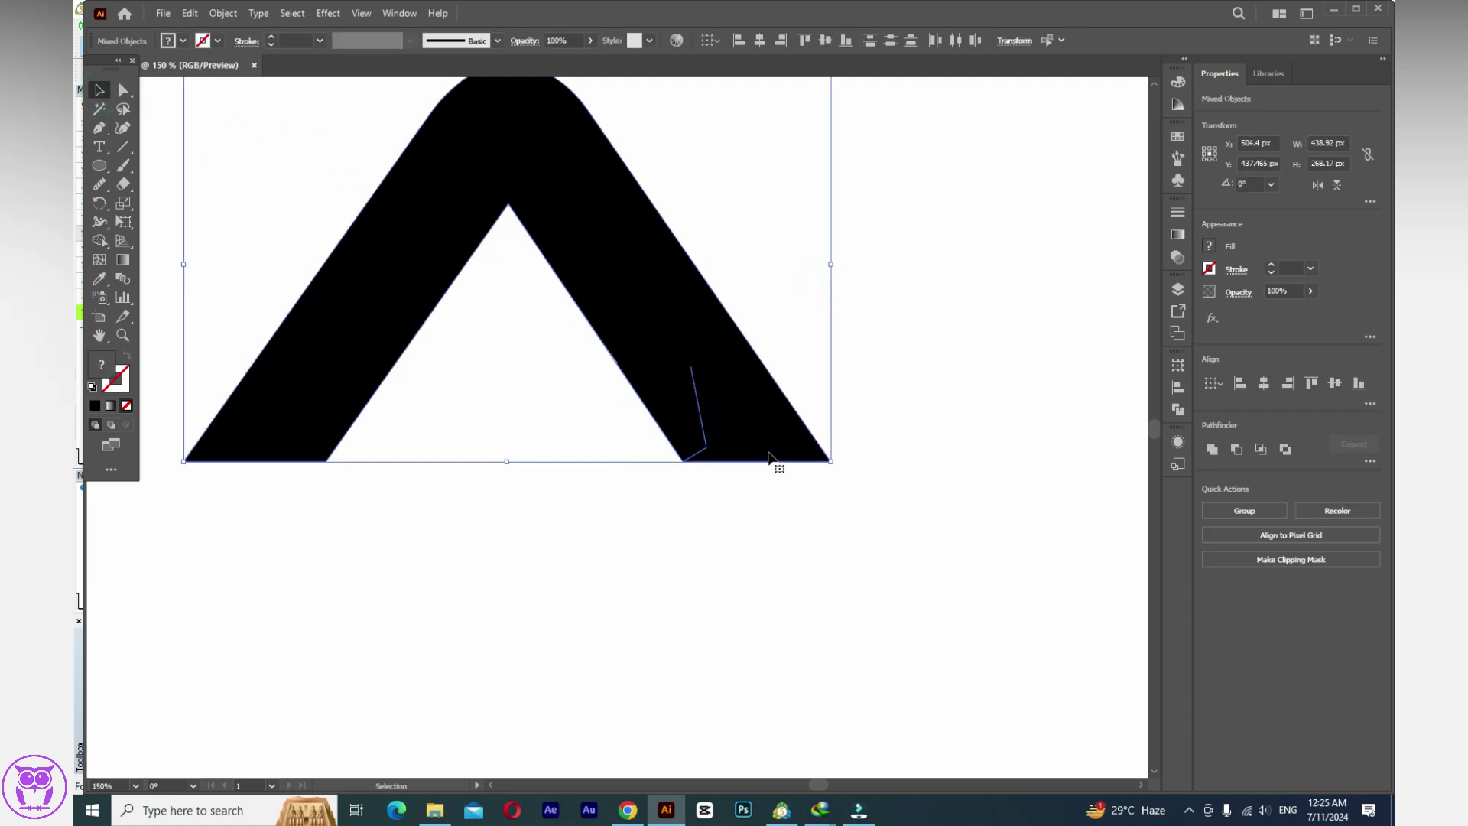
{"action": "left_click", "coordinate": [1211, 451]}
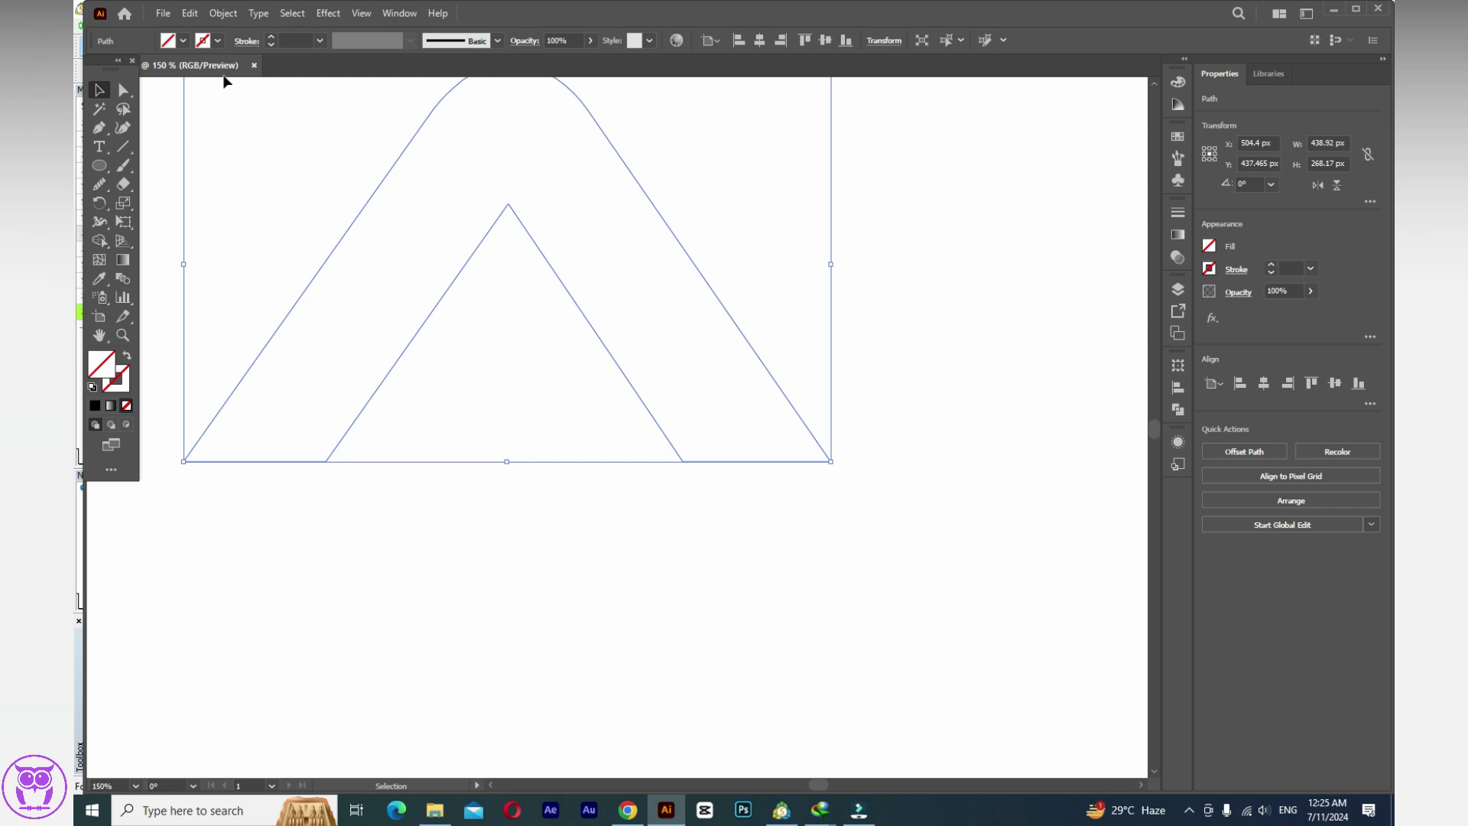
{"action": "left_click", "coordinate": [182, 40]}
{"action": "left_click", "coordinate": [123, 62]}
{"action": "key", "text": "Escape"}
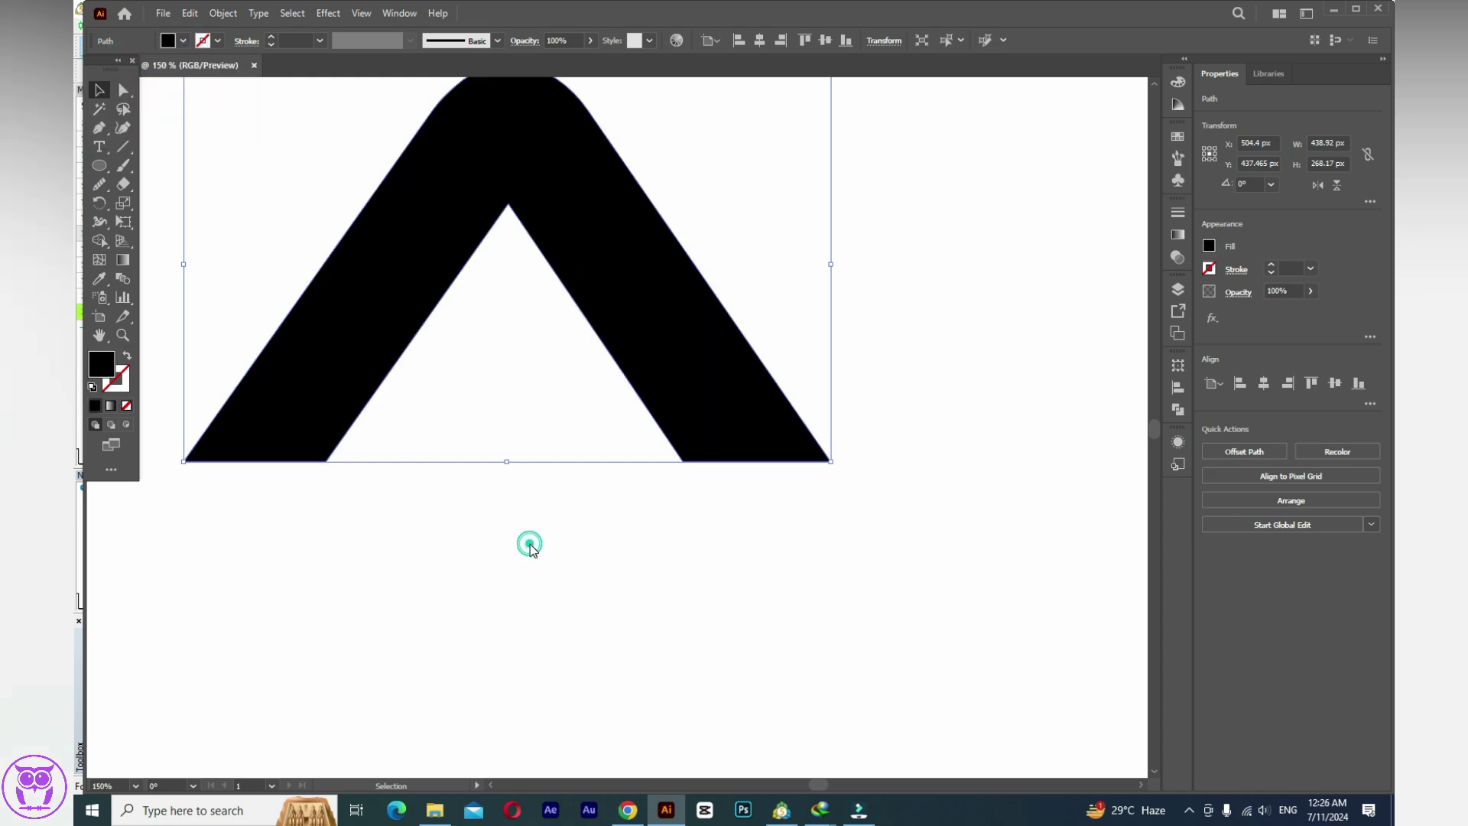
{"action": "key", "text": "ctrl+1"}
Stretch the black chevron taller from its top edge to about 291 px.
{"action": "left_click_drag", "start_coordinate": [632, 676], "coordinate": [632, 676]}
{"action": "left_click_drag", "start_coordinate": [509, 595], "coordinate": [662, 651]}
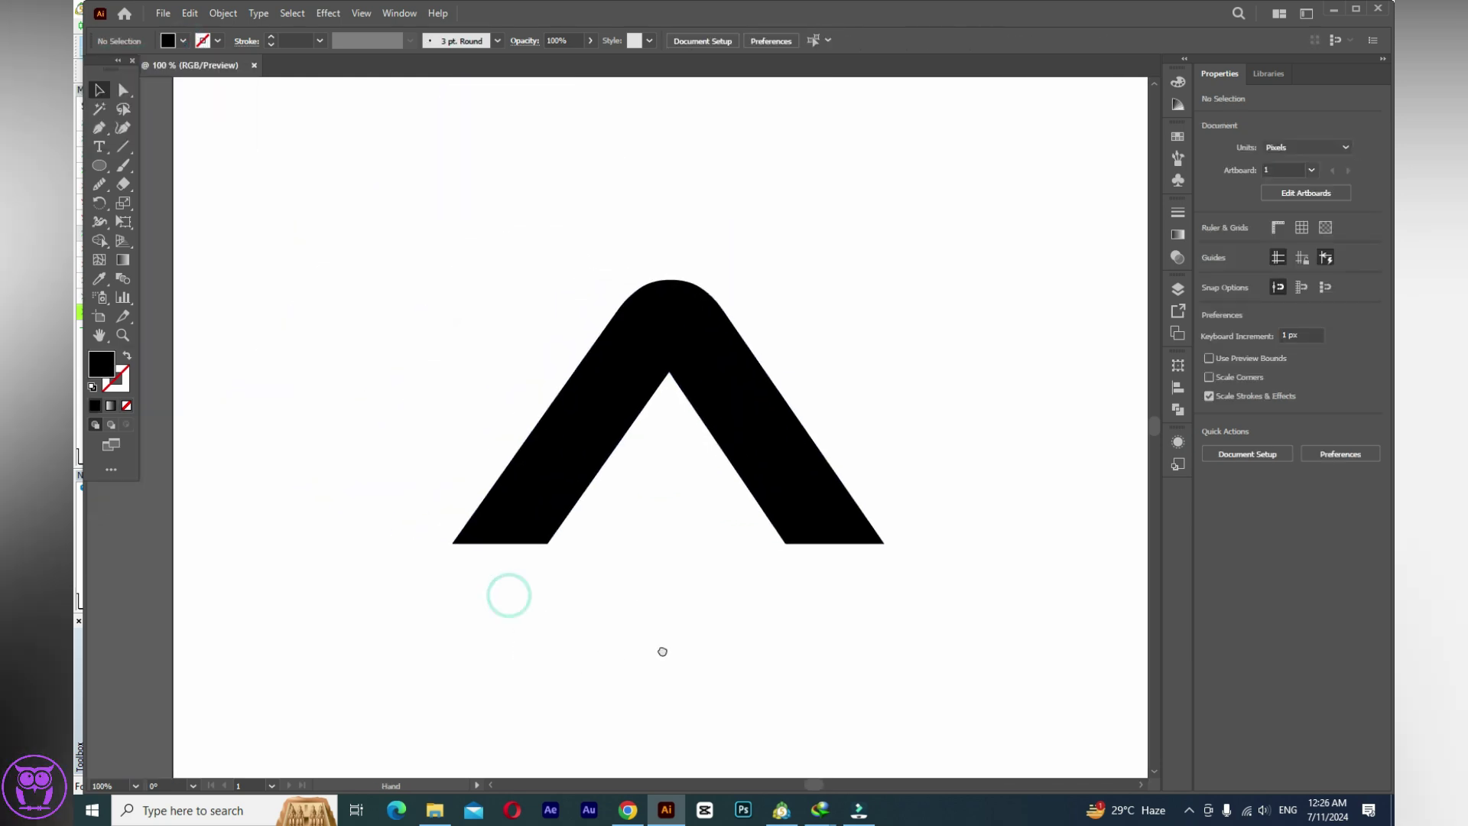
{"action": "left_click", "coordinate": [664, 337]}
{"action": "left_click_drag", "start_coordinate": [667, 280], "coordinate": [666, 257]}
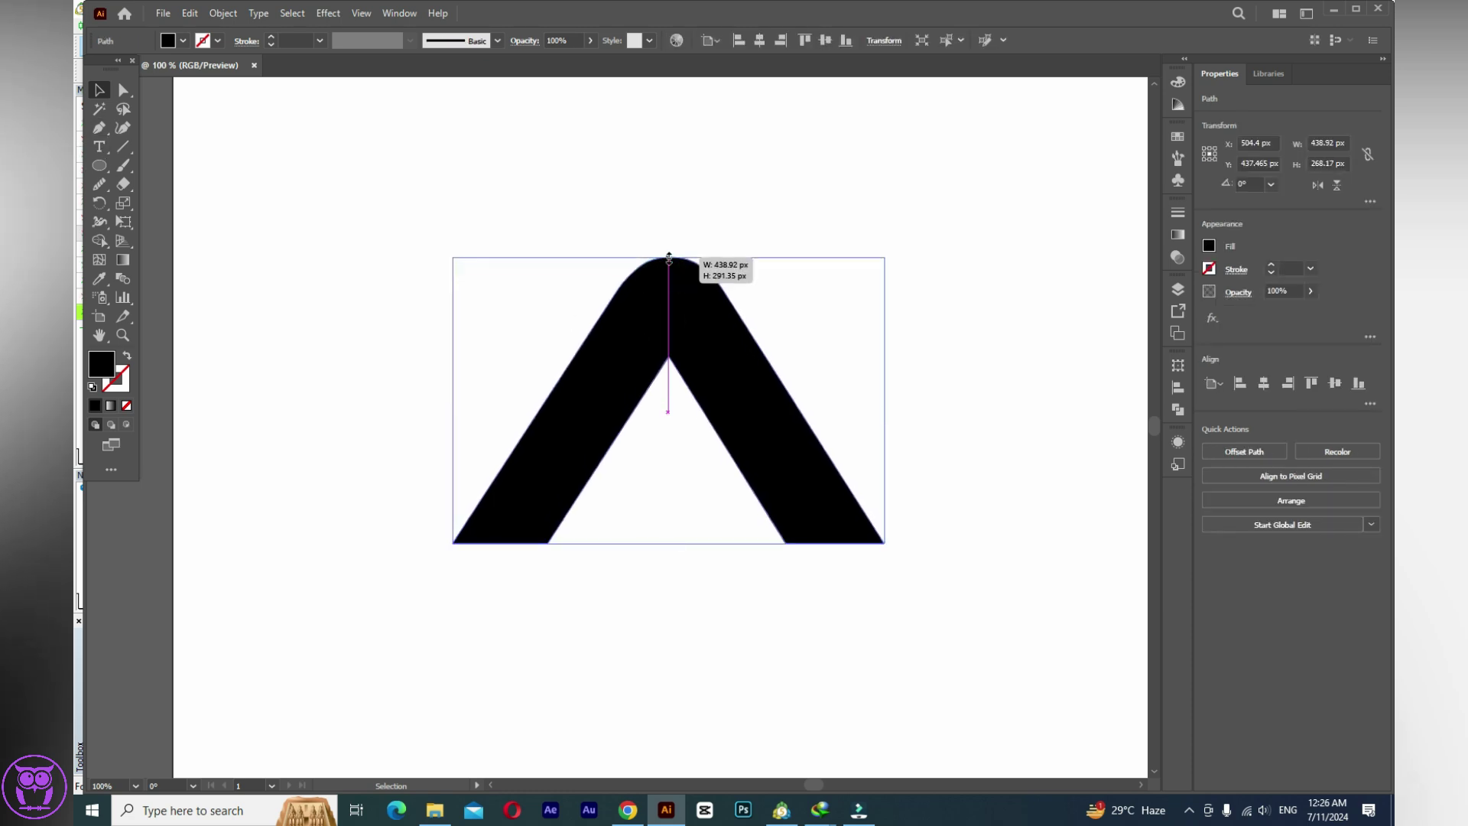
{"action": "left_click", "coordinate": [377, 253]}
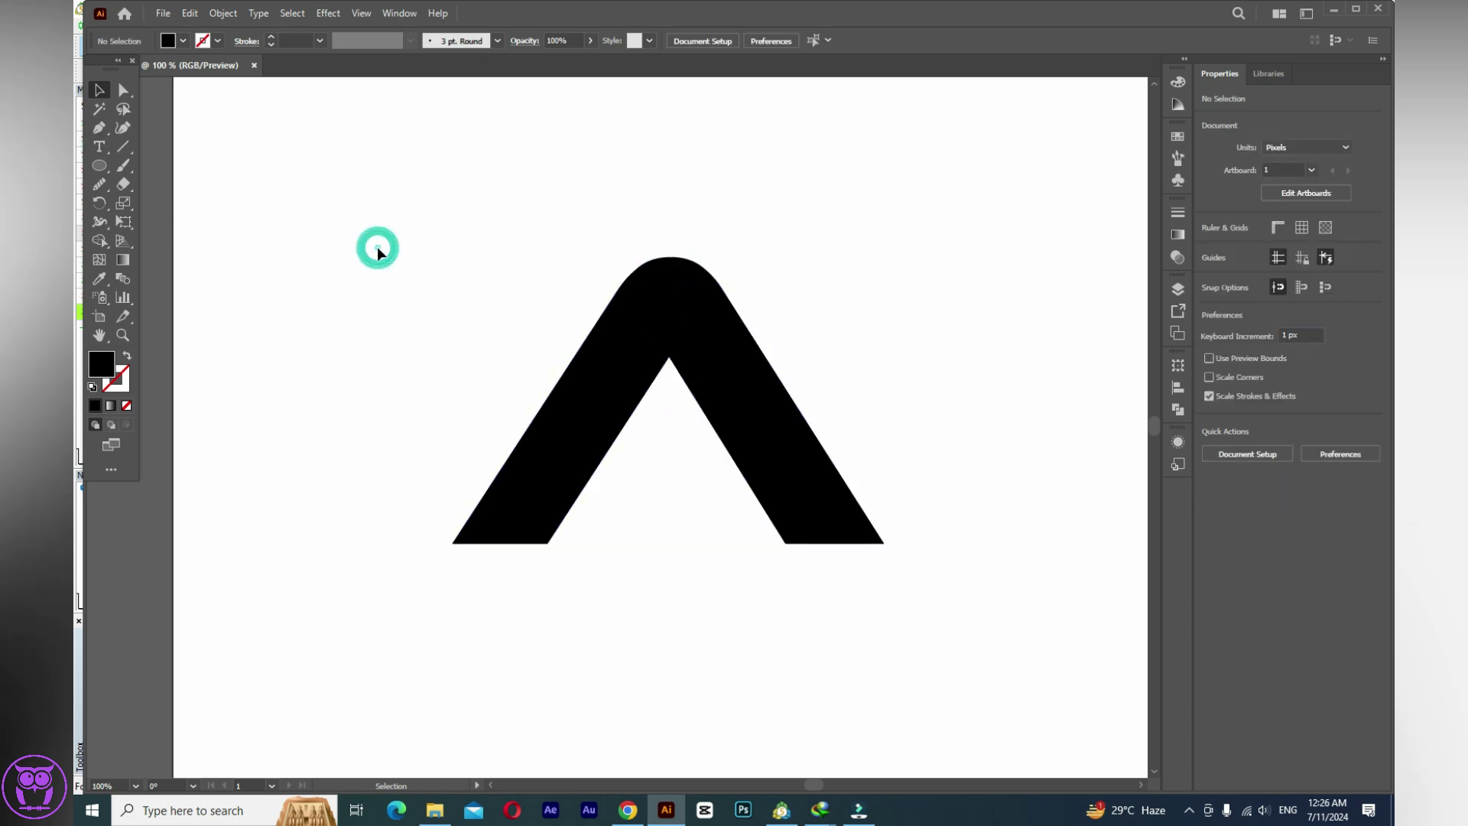
Pen-draw a tapered curved swoosh from the A's bottom-left corner past its upper right.
{"action": "left_click", "coordinate": [98, 128]}
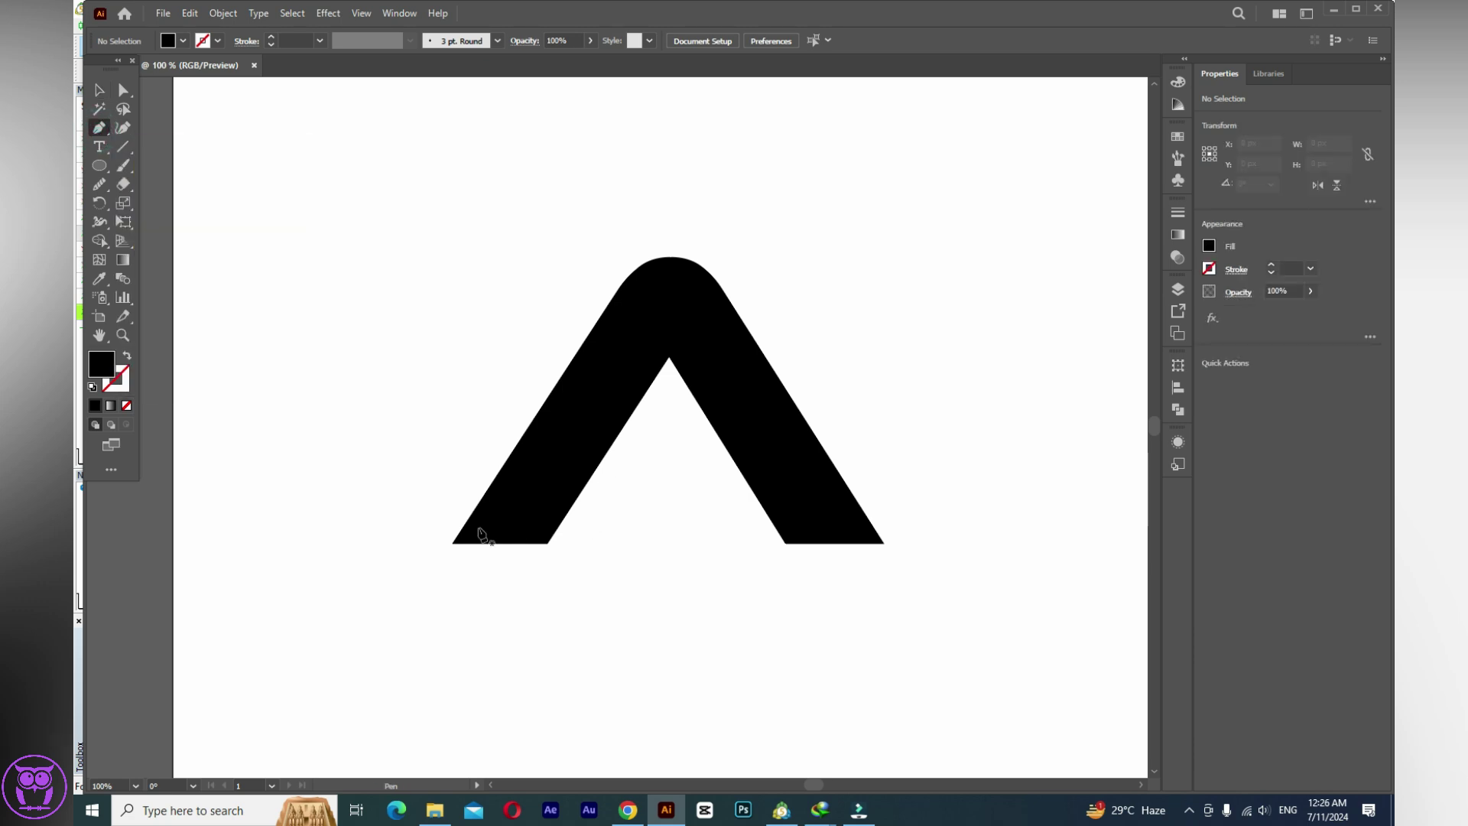
{"action": "left_click", "coordinate": [452, 543]}
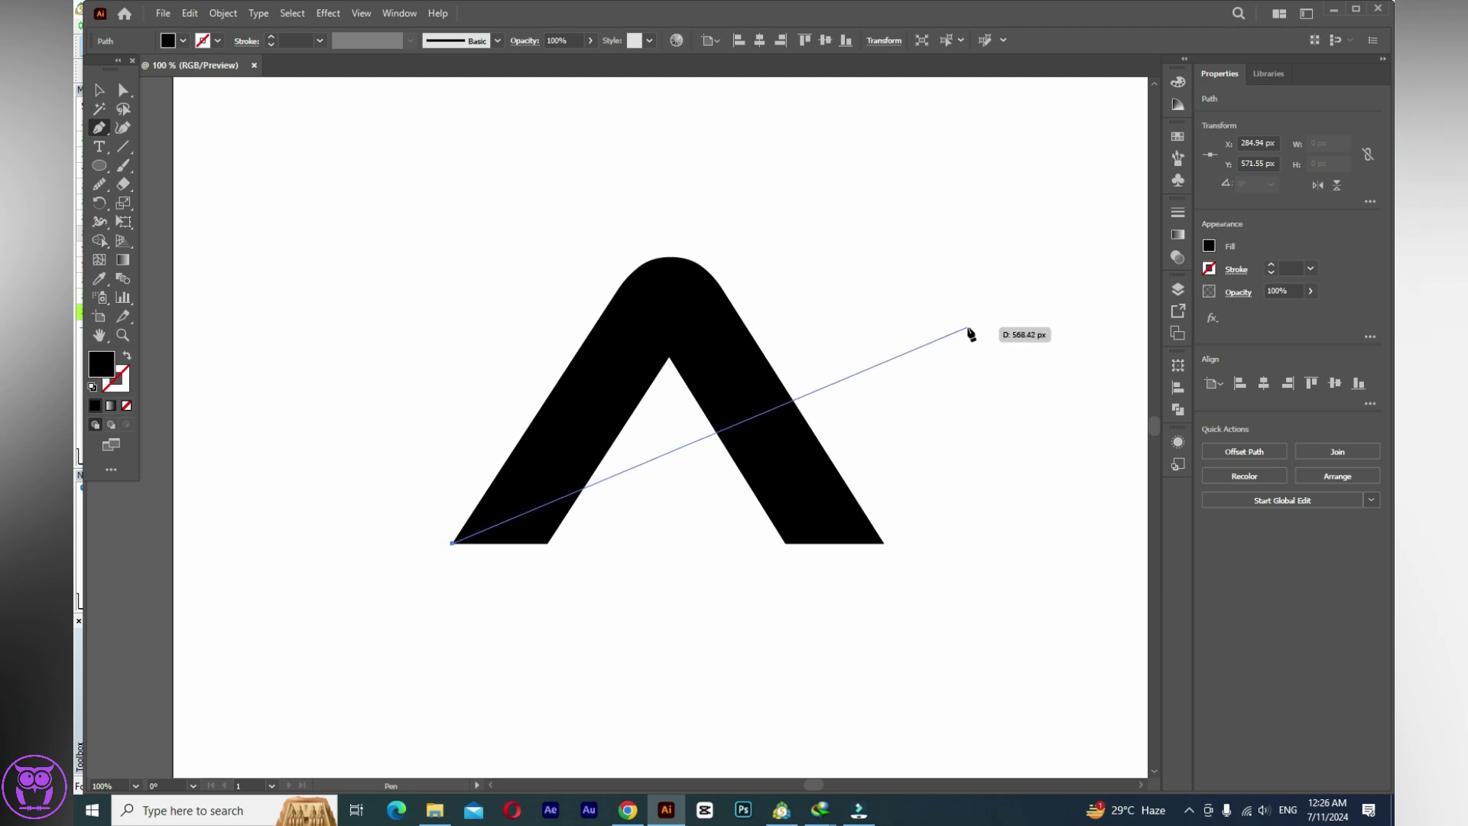
{"action": "left_click_drag", "start_coordinate": [975, 331], "coordinate": [1144, 355]}
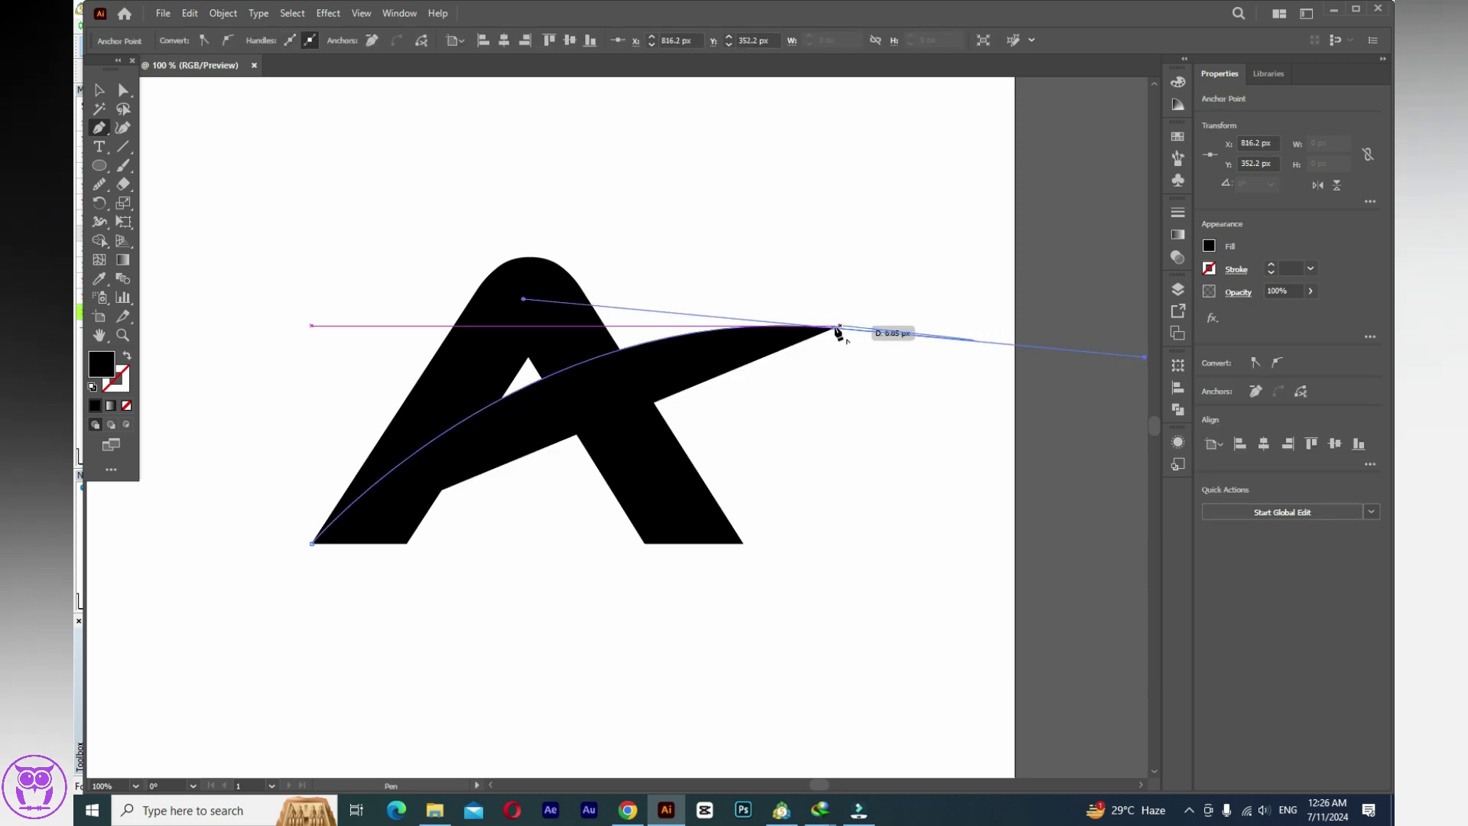
{"action": "left_click_drag", "start_coordinate": [408, 544], "coordinate": [304, 698]}
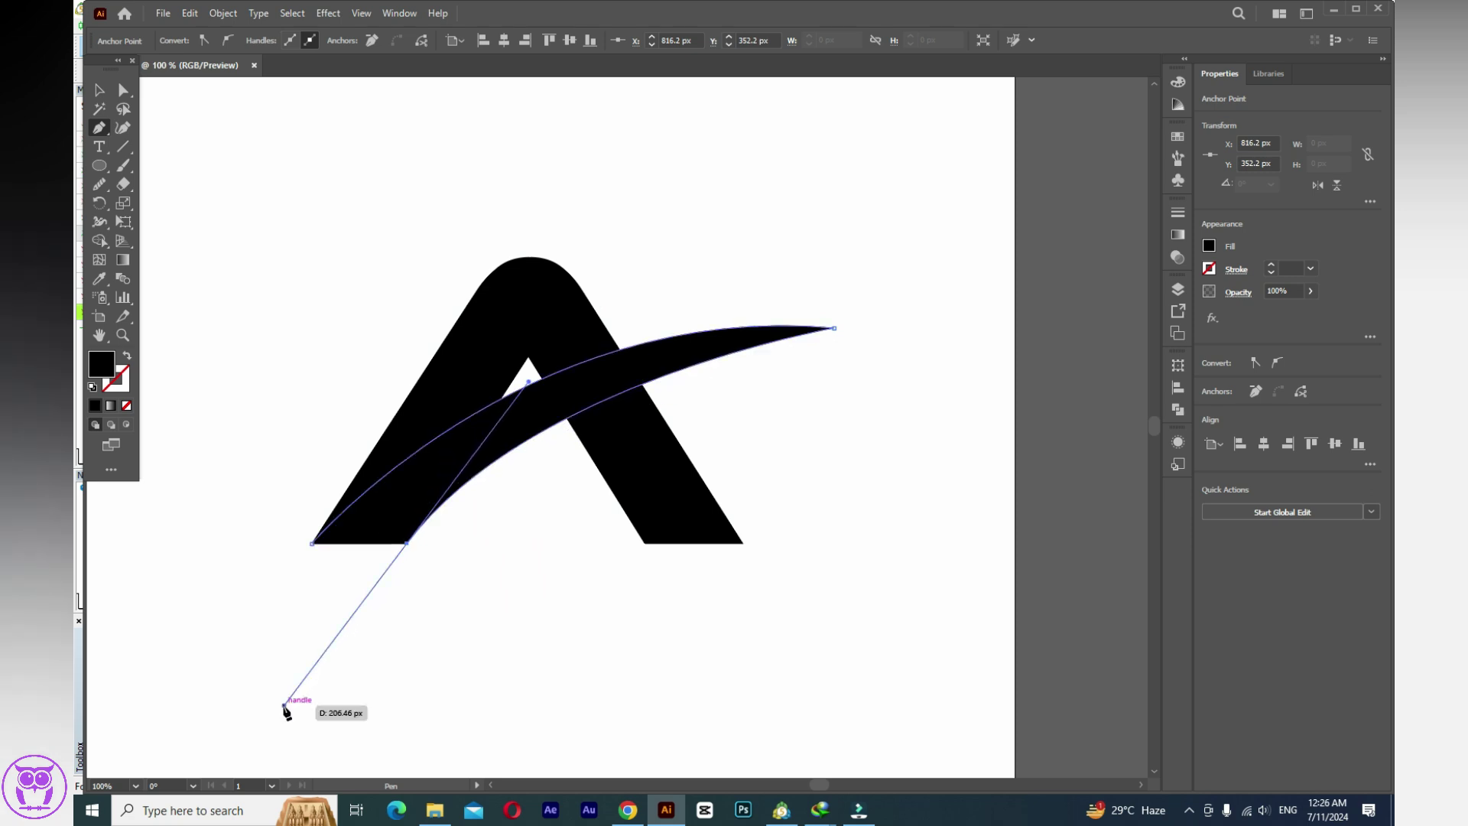
{"action": "left_click_drag", "start_coordinate": [302, 693], "coordinate": [284, 705]}
{"action": "left_click", "coordinate": [100, 91]}
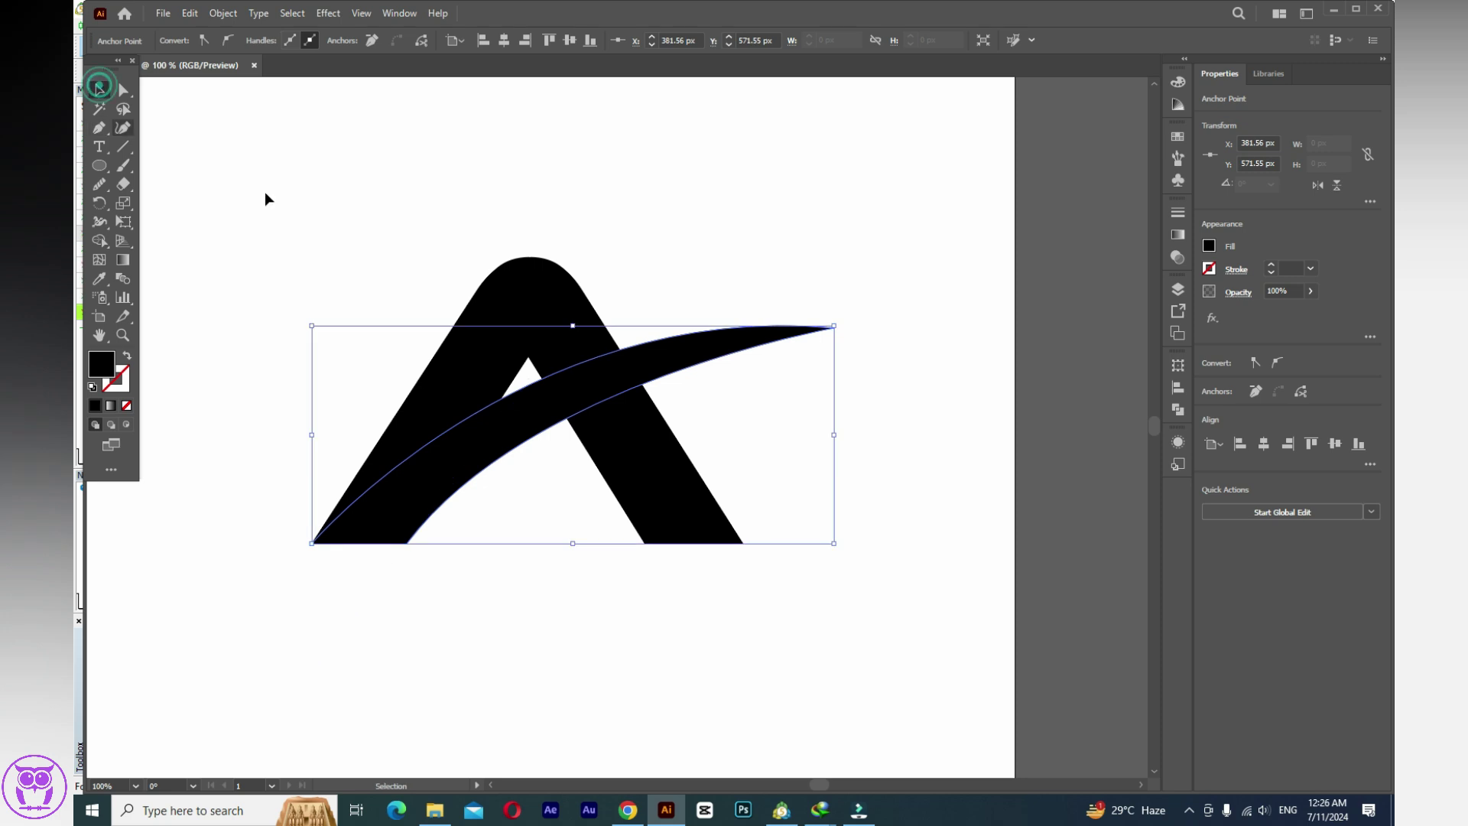
{"action": "left_click", "coordinate": [324, 210]}
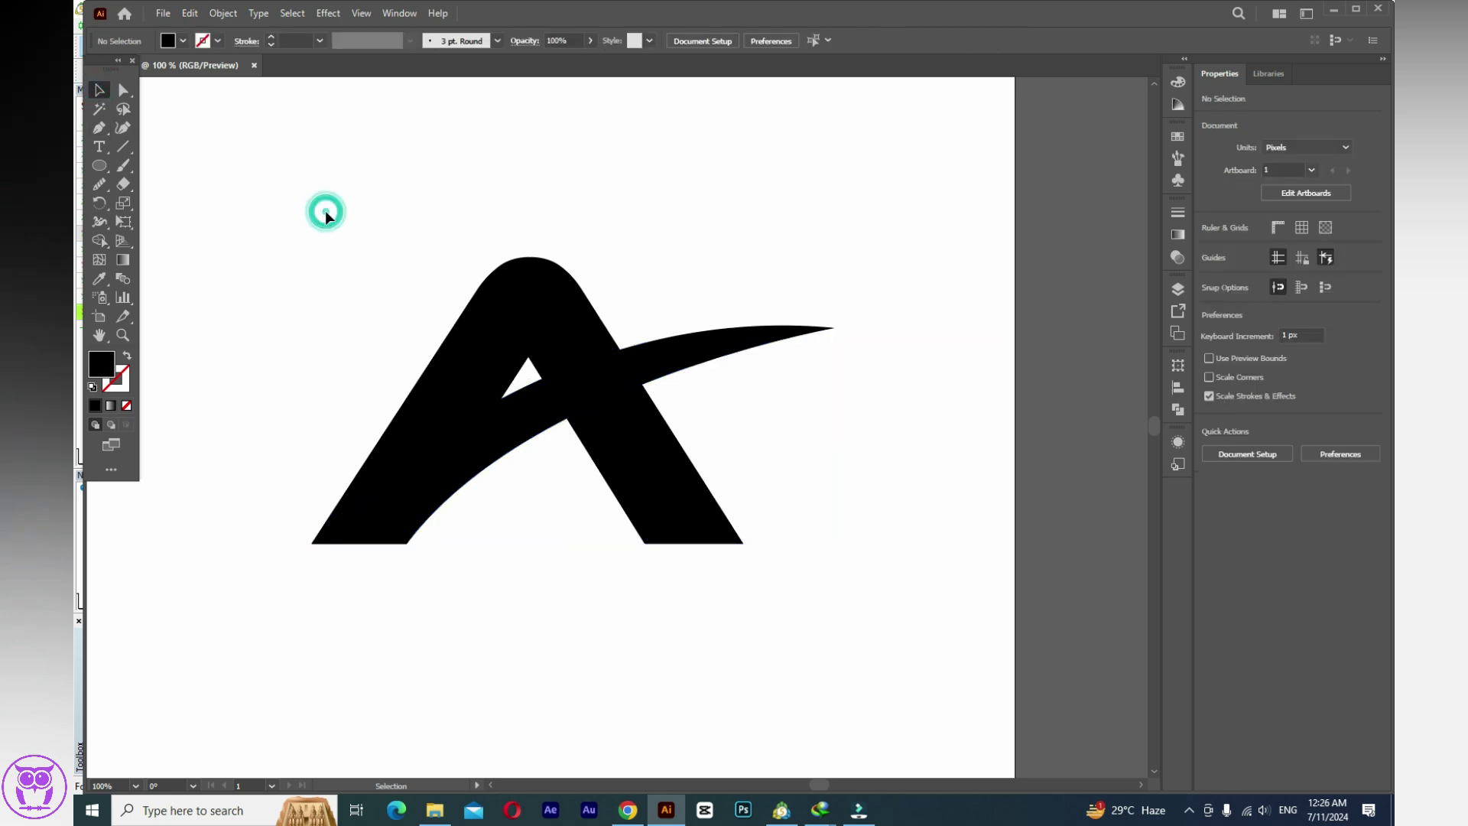
{"action": "left_click", "coordinate": [505, 446]}
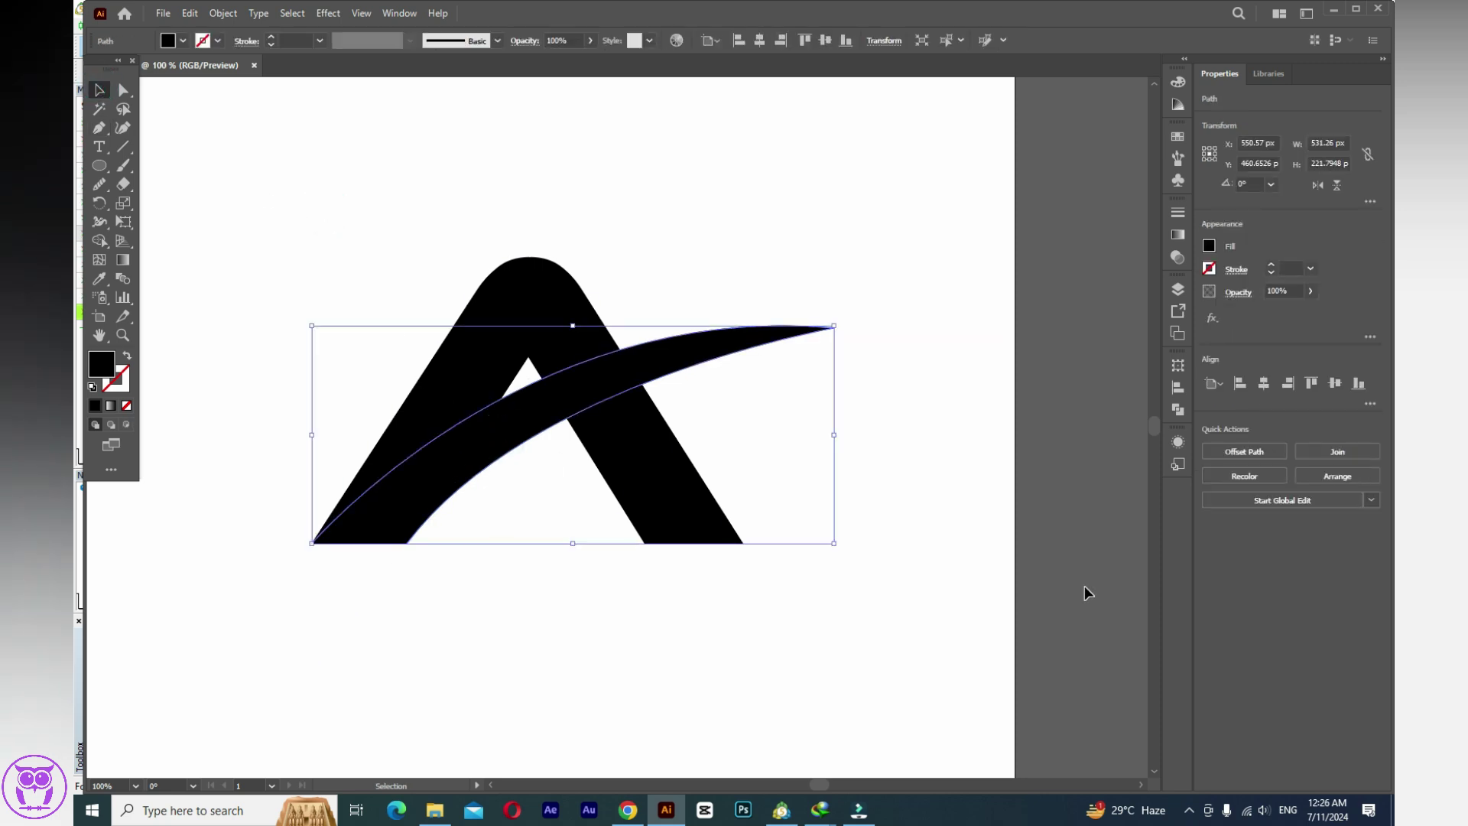
Offset the swoosh path by 10 px and select the outer outline with the A.
{"action": "left_click", "coordinate": [1245, 452]}
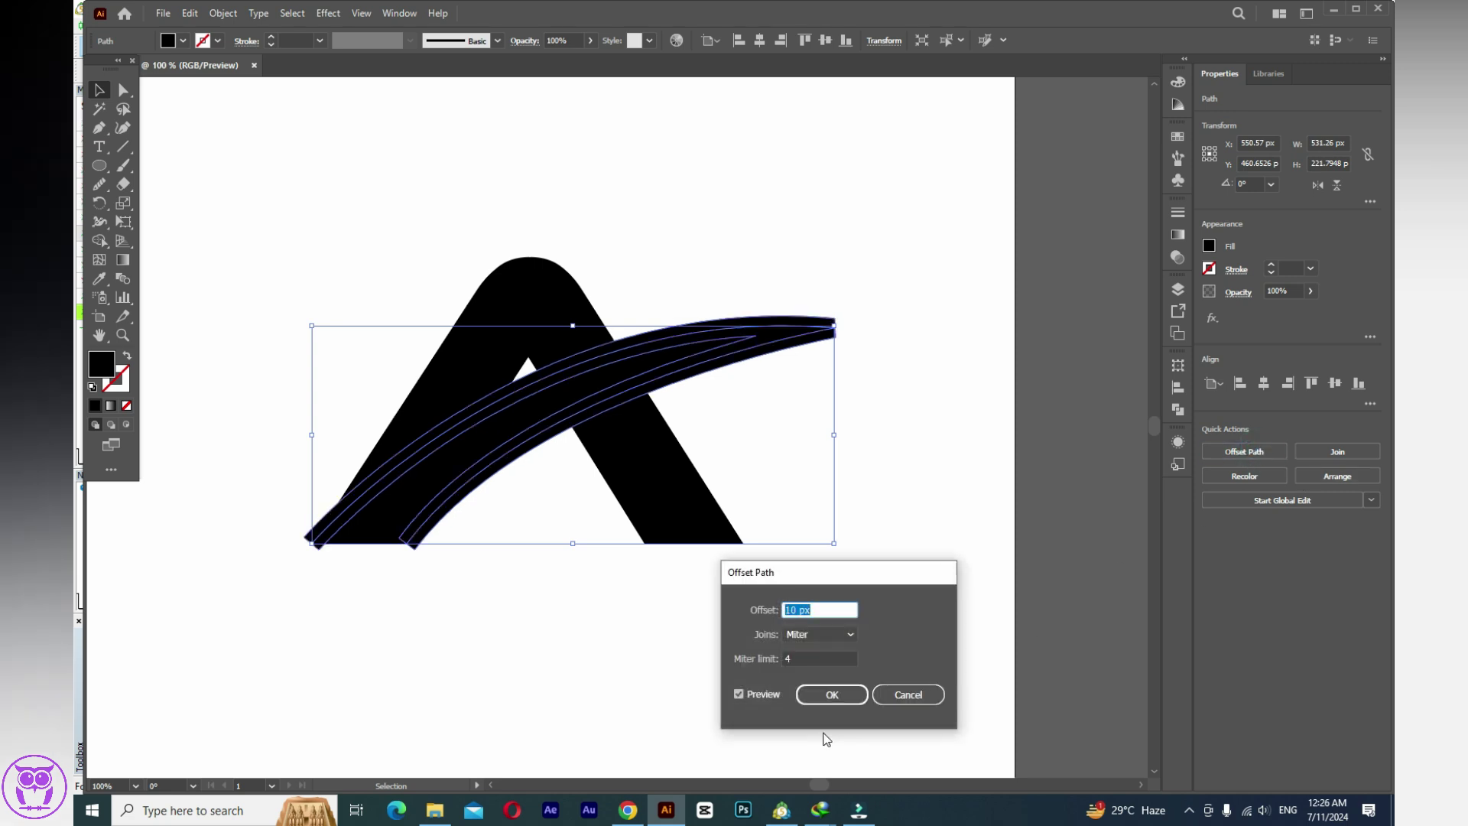
{"action": "left_click", "coordinate": [826, 694]}
{"action": "left_click", "coordinate": [575, 598]}
{"action": "left_click", "coordinate": [809, 330]}
{"action": "left_click", "coordinate": [818, 338]}
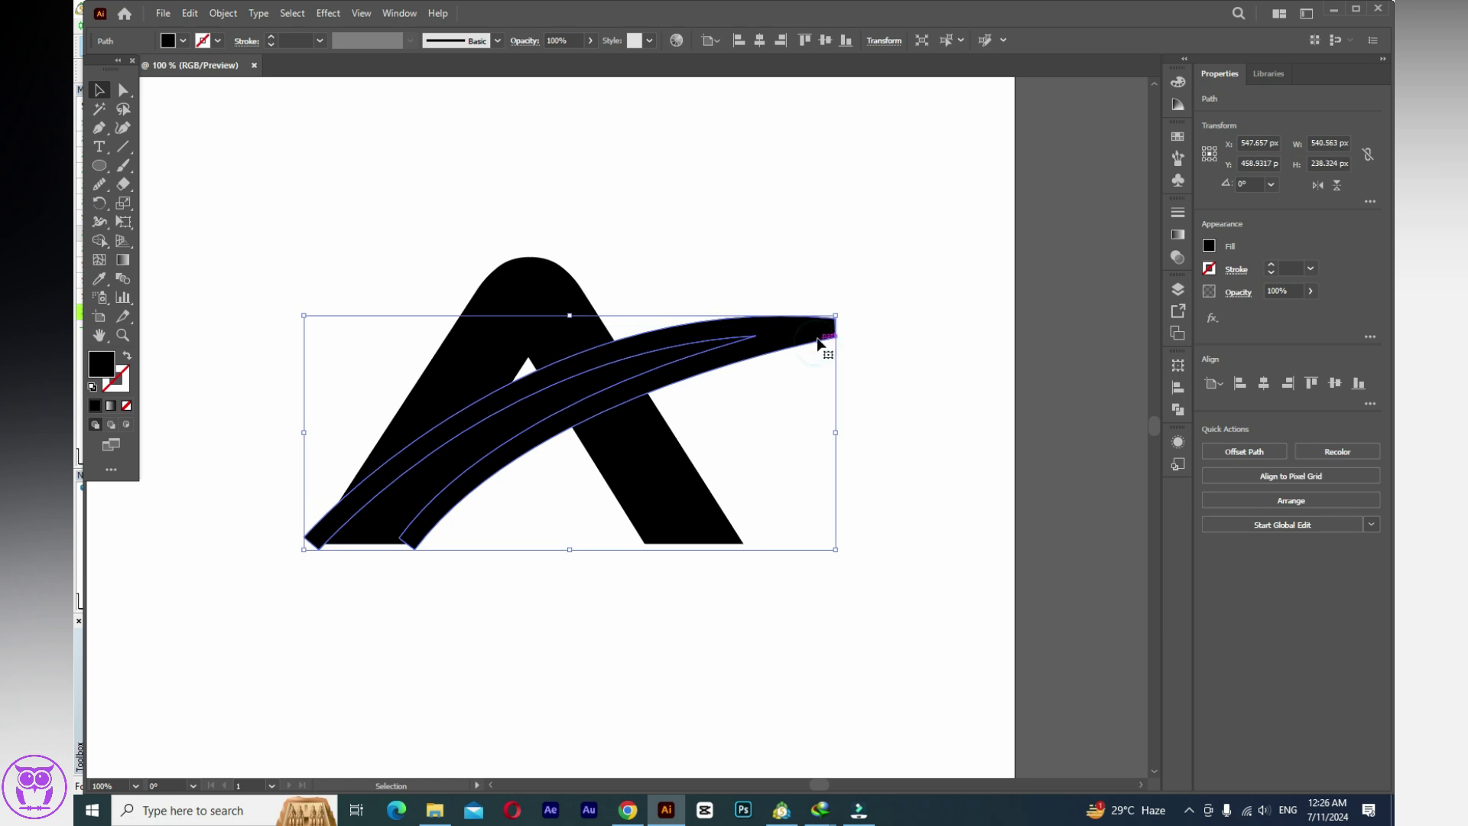
{"action": "left_click", "coordinate": [570, 327], "text": "shift"}
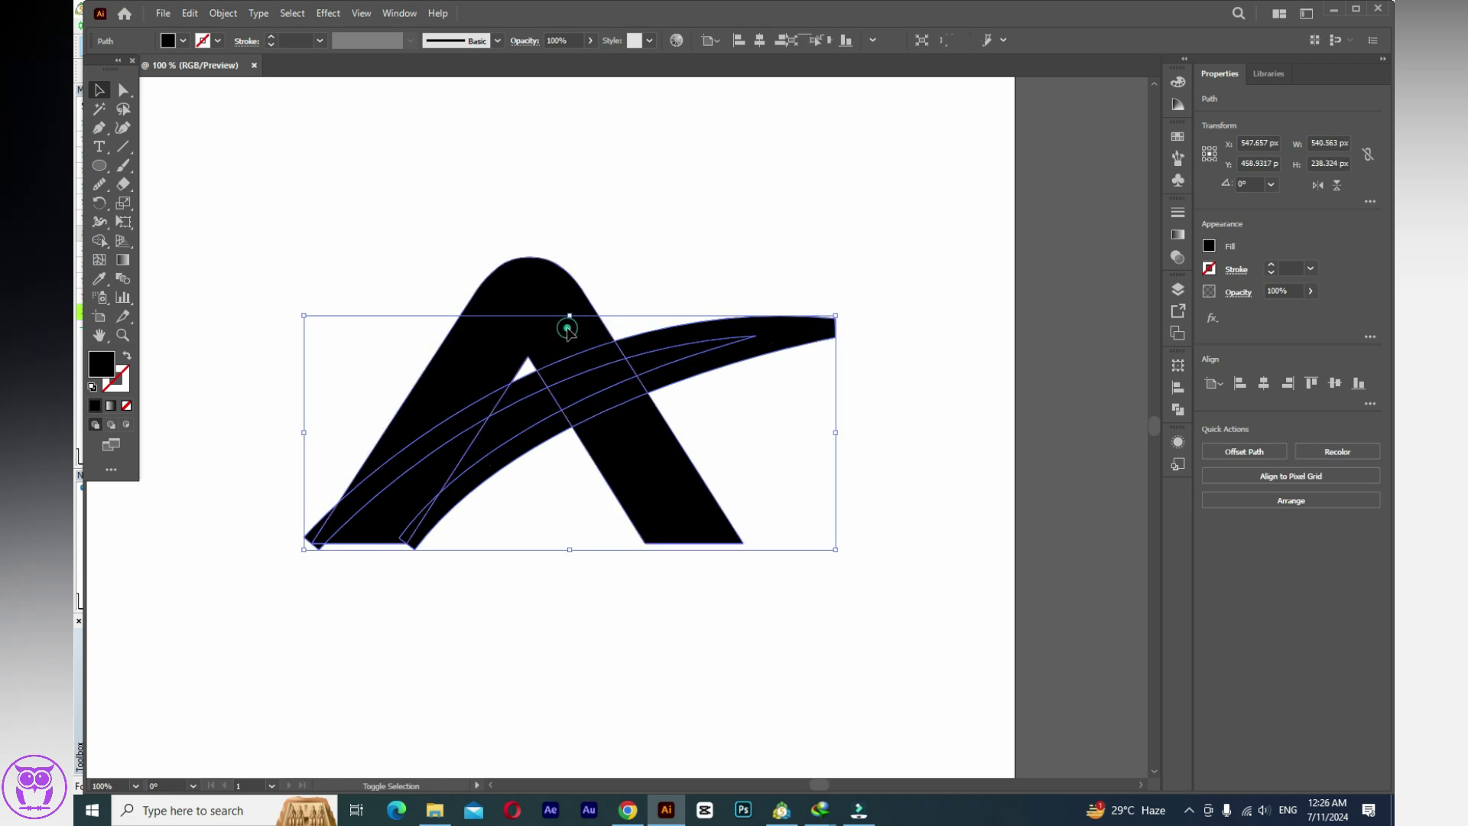
Merge the swoosh pieces with Shape Builder and delete the leftover lower-left tip.
{"action": "left_click", "coordinate": [99, 242]}
{"action": "left_click_drag", "start_coordinate": [462, 425], "coordinate": [624, 355]}
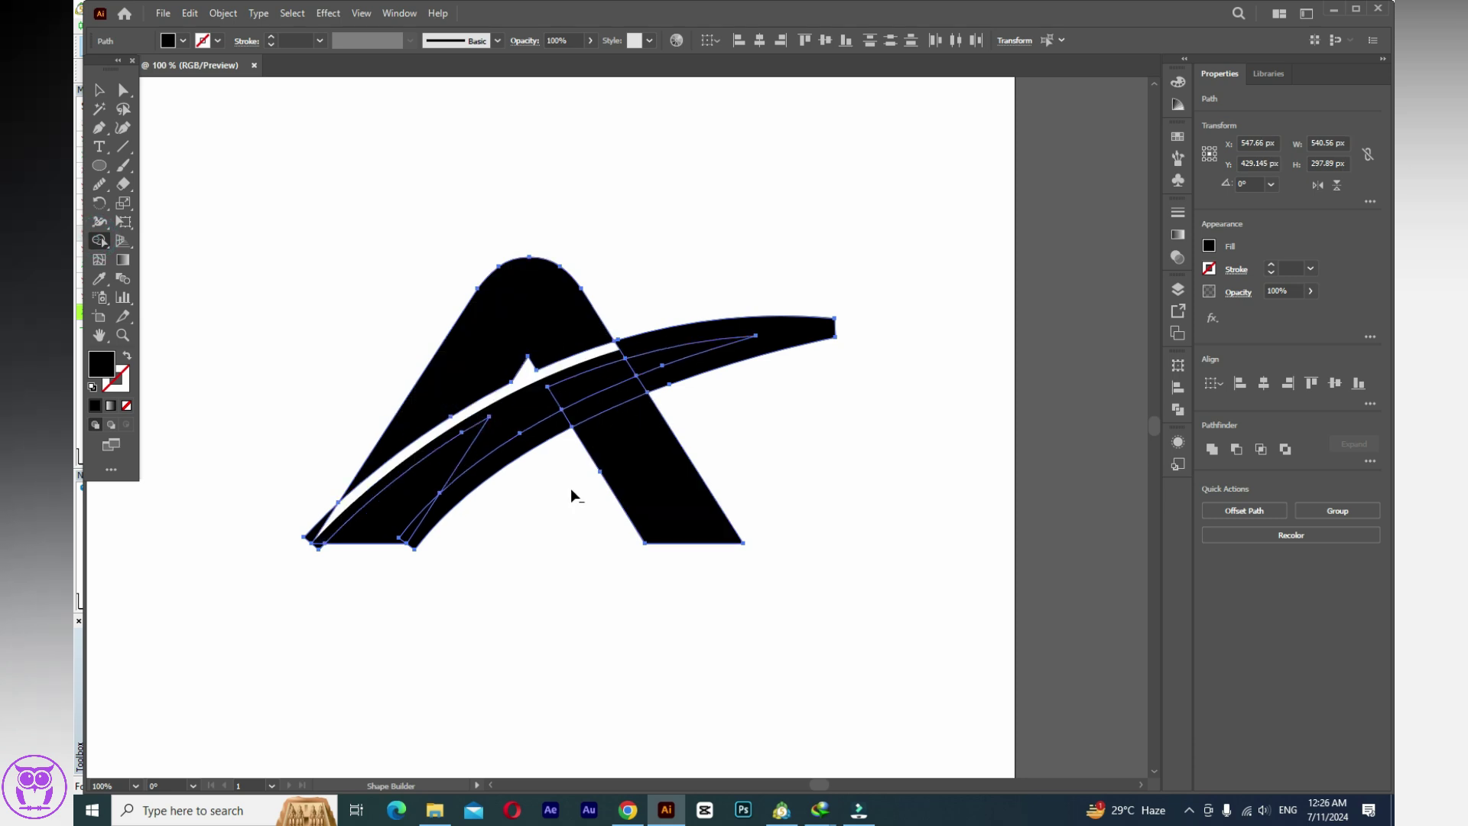
{"action": "left_click_drag", "start_coordinate": [550, 441], "coordinate": [749, 417]}
{"action": "left_click", "coordinate": [98, 89]}
{"action": "left_click", "coordinate": [282, 116]}
{"action": "left_click", "coordinate": [312, 535]}
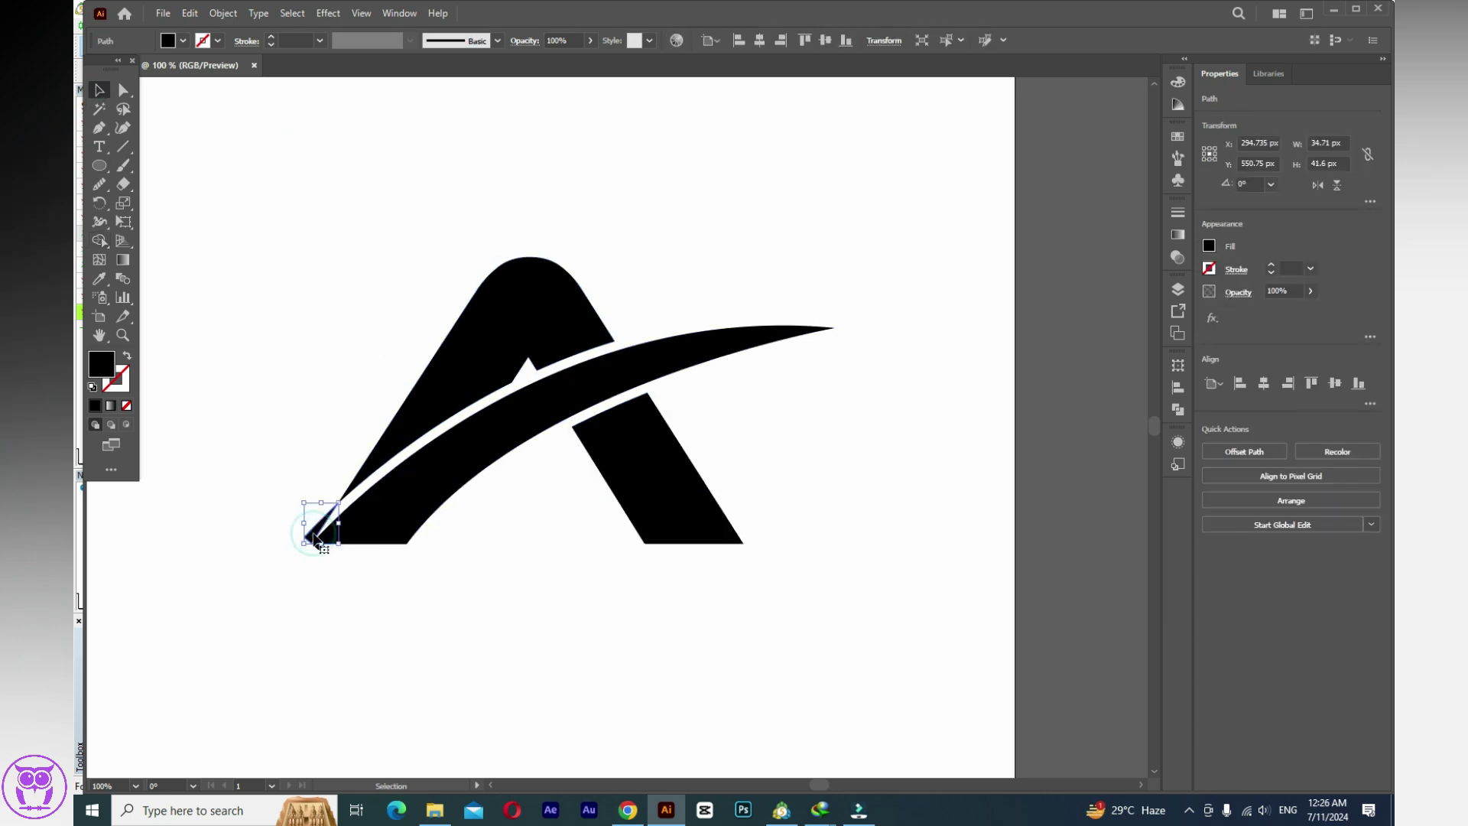
{"action": "key", "text": "Delete"}
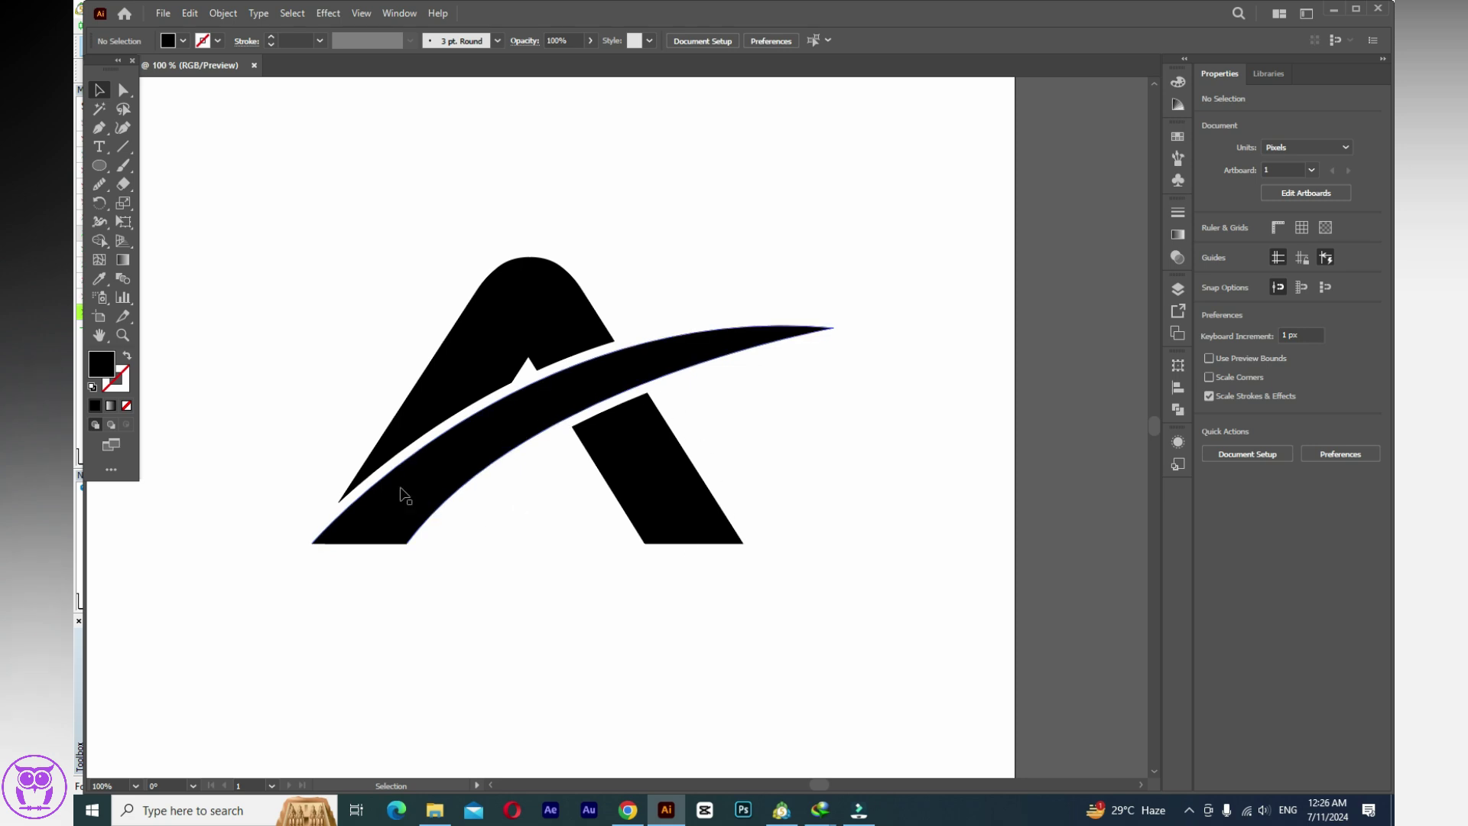
{"action": "left_click", "coordinate": [311, 309]}
Draw a thin curved blade from the A's notch along the swoosh's top edge.
{"action": "left_click", "coordinate": [93, 131]}
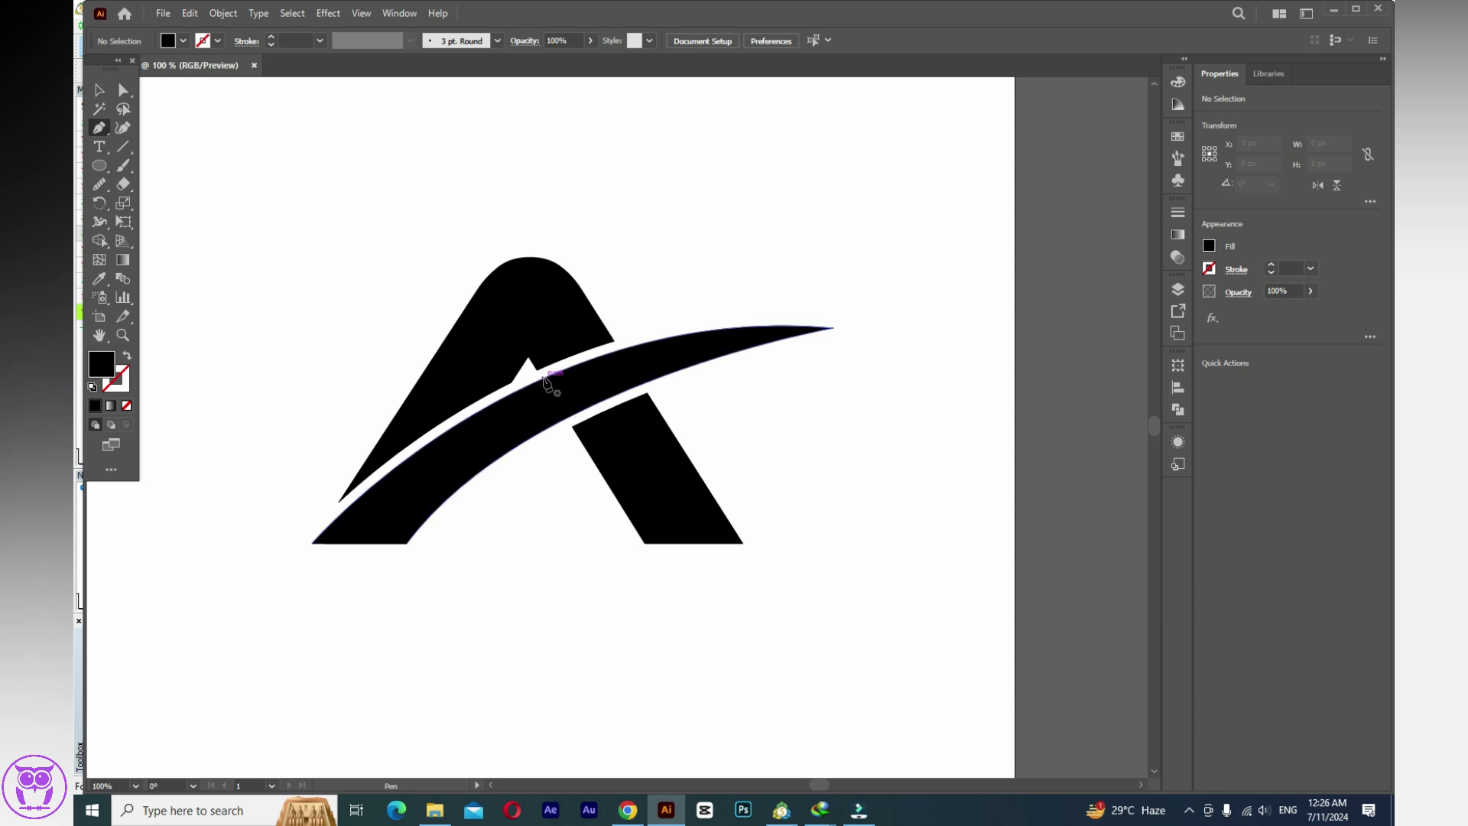
{"action": "left_click", "coordinate": [535, 369]}
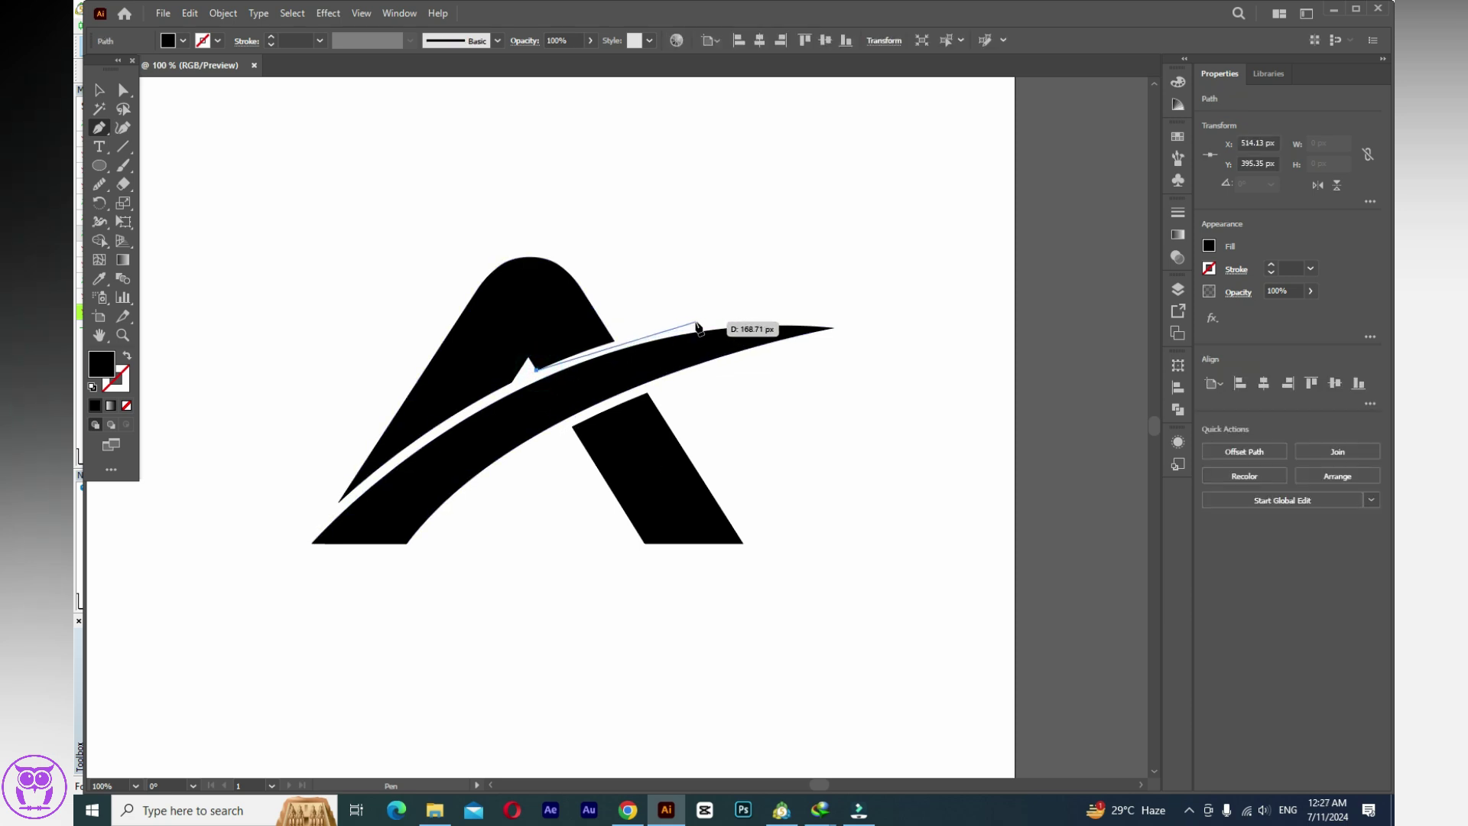
{"action": "left_click_drag", "start_coordinate": [686, 329], "coordinate": [740, 327]}
{"action": "left_click", "coordinate": [760, 329]}
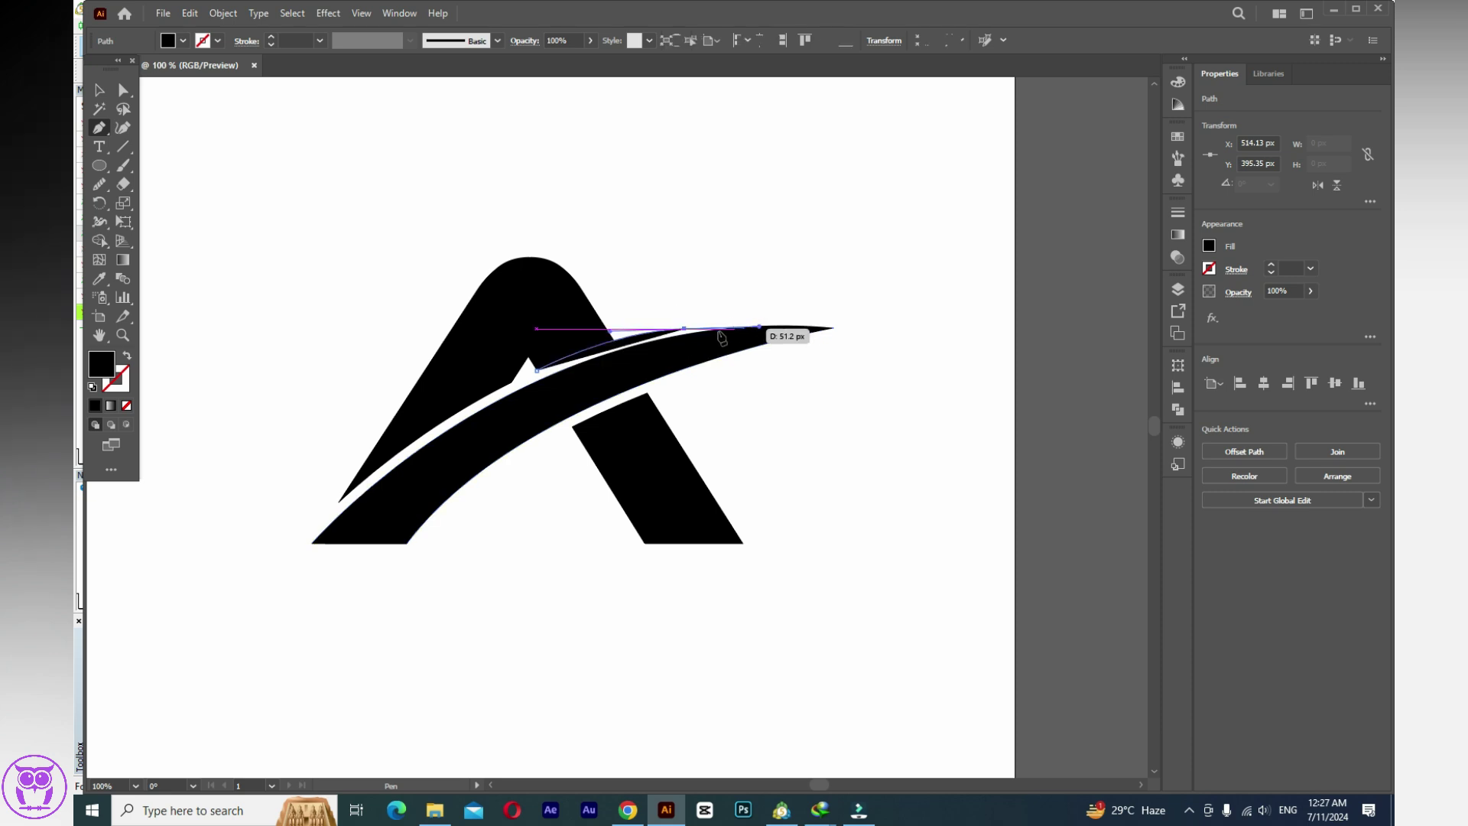
{"action": "left_click", "coordinate": [686, 330], "text": "ctrl"}
{"action": "left_click", "coordinate": [685, 330]}
{"action": "left_click_drag", "start_coordinate": [564, 348], "coordinate": [502, 376]}
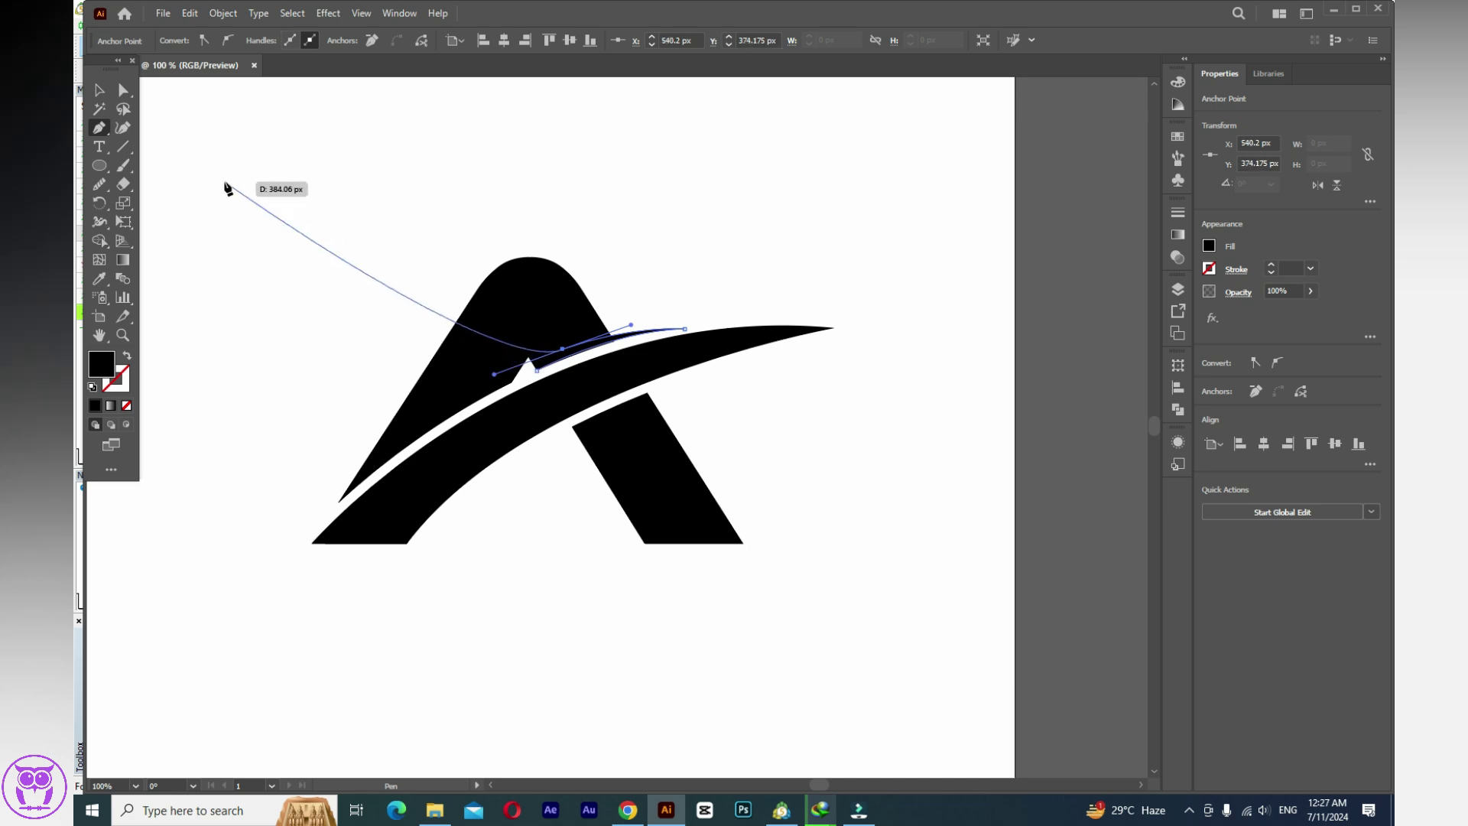
{"action": "left_click", "coordinate": [99, 90]}
{"action": "left_click", "coordinate": [382, 198]}
Adjust the blade's anchor points with Direct Selection to refine its curve.
{"action": "scroll", "coordinate": [676, 283], "scroll_direction": "up", "scroll_amount": 2}
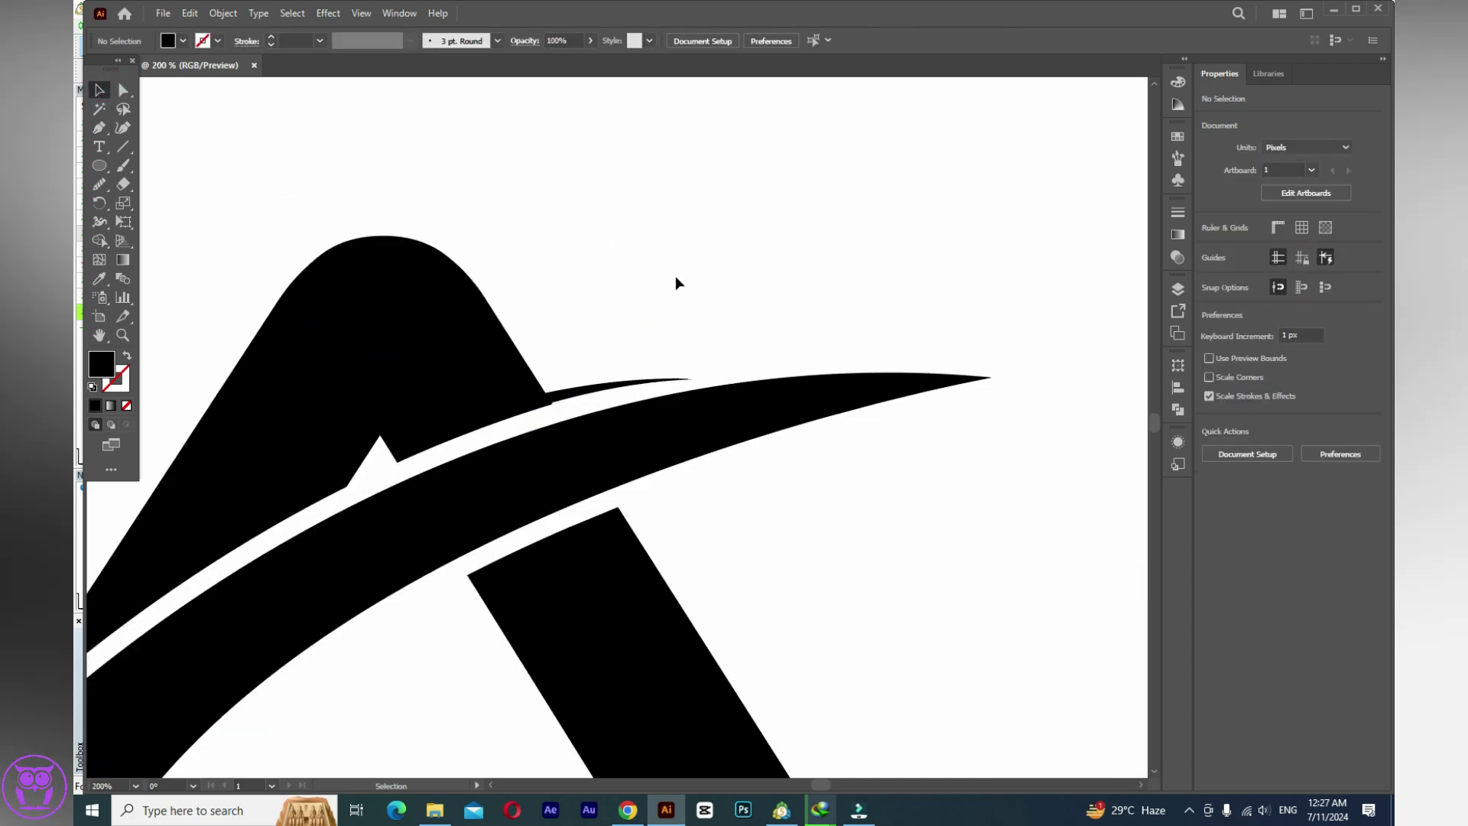
{"action": "key", "text": "a"}
{"action": "left_click", "coordinate": [692, 380]}
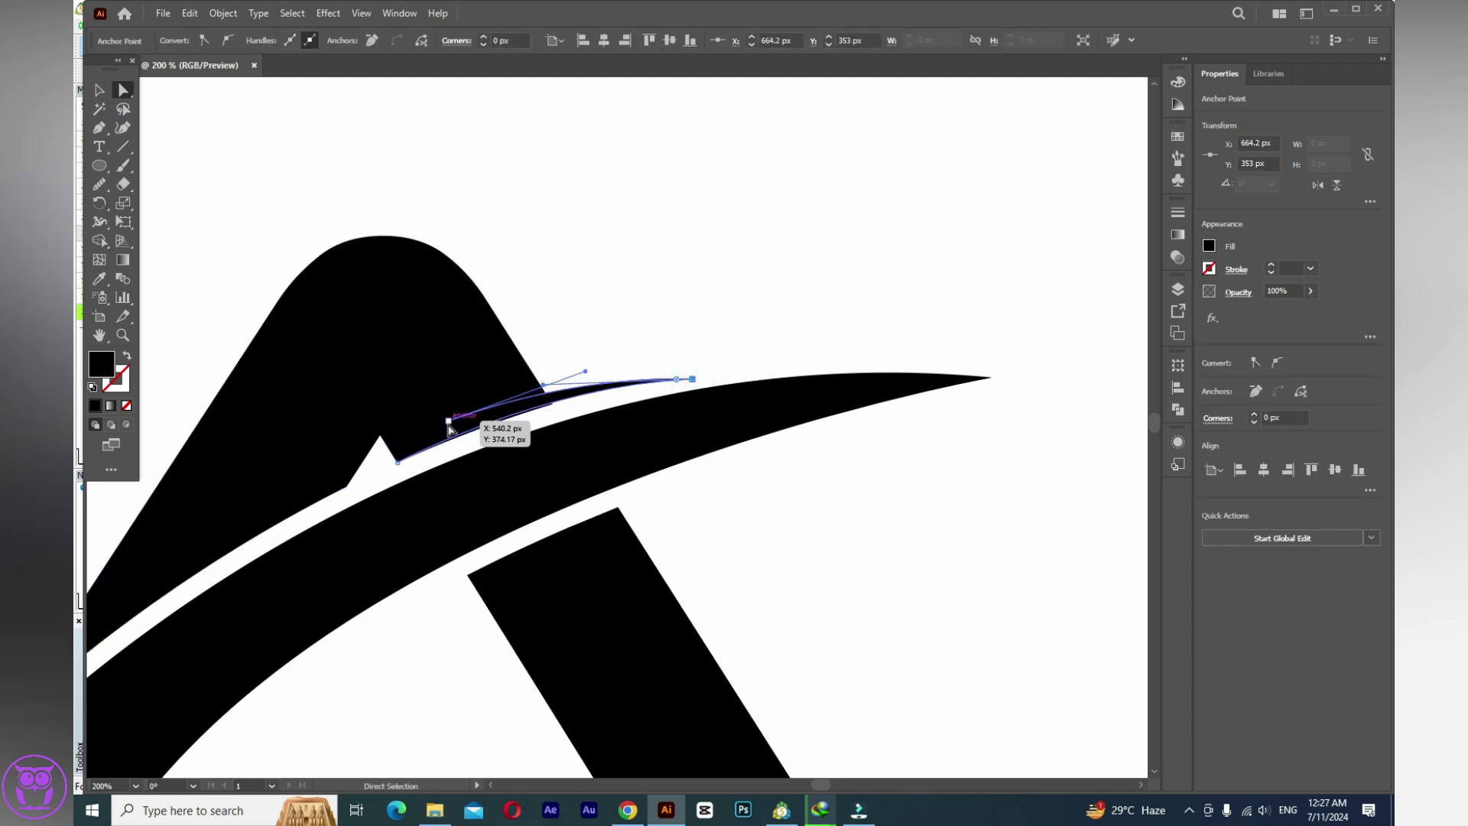
{"action": "left_click_drag", "start_coordinate": [449, 421], "coordinate": [490, 410]}
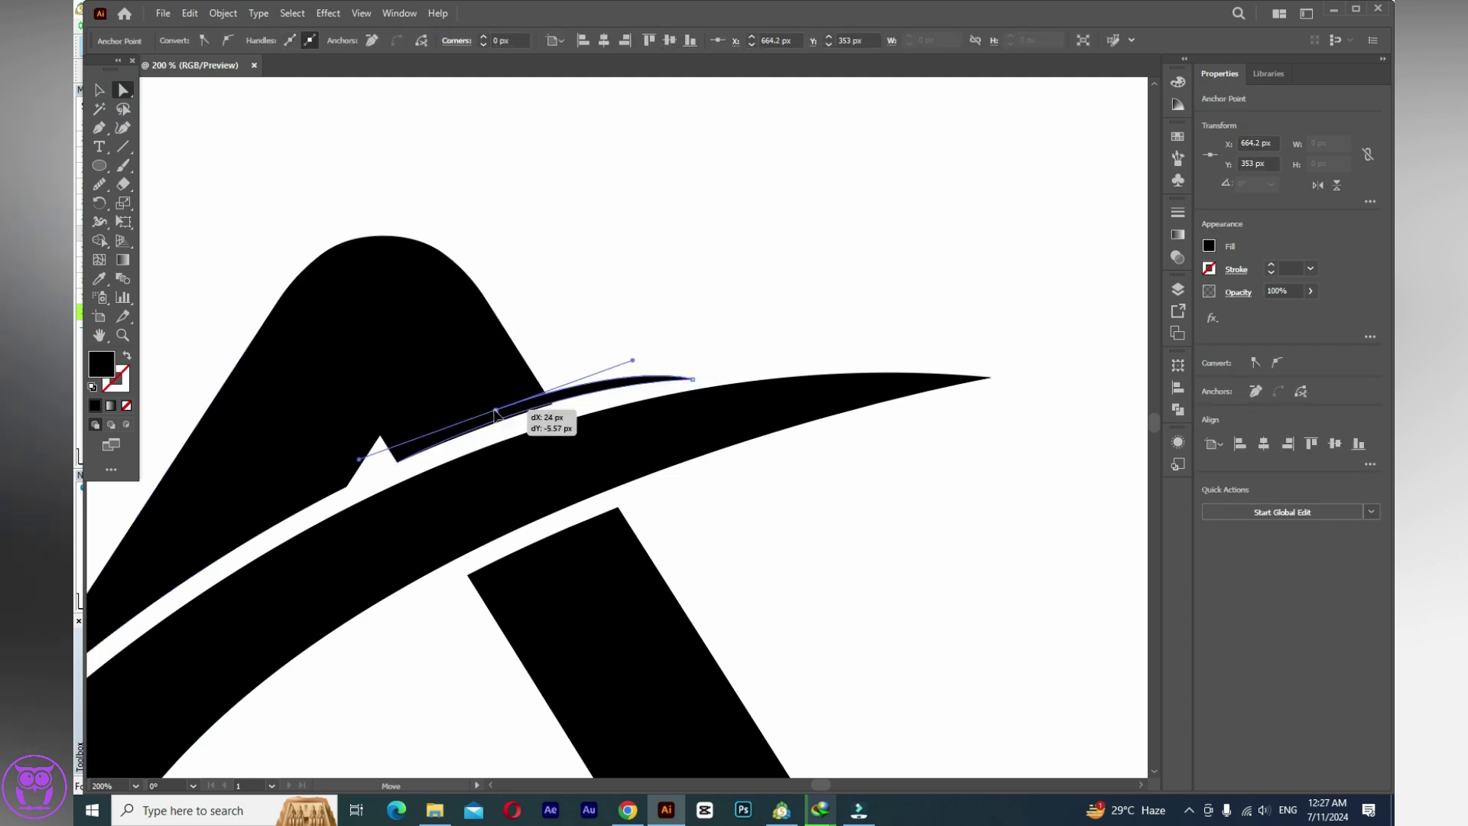
{"action": "left_click_drag", "start_coordinate": [694, 379], "coordinate": [694, 376]}
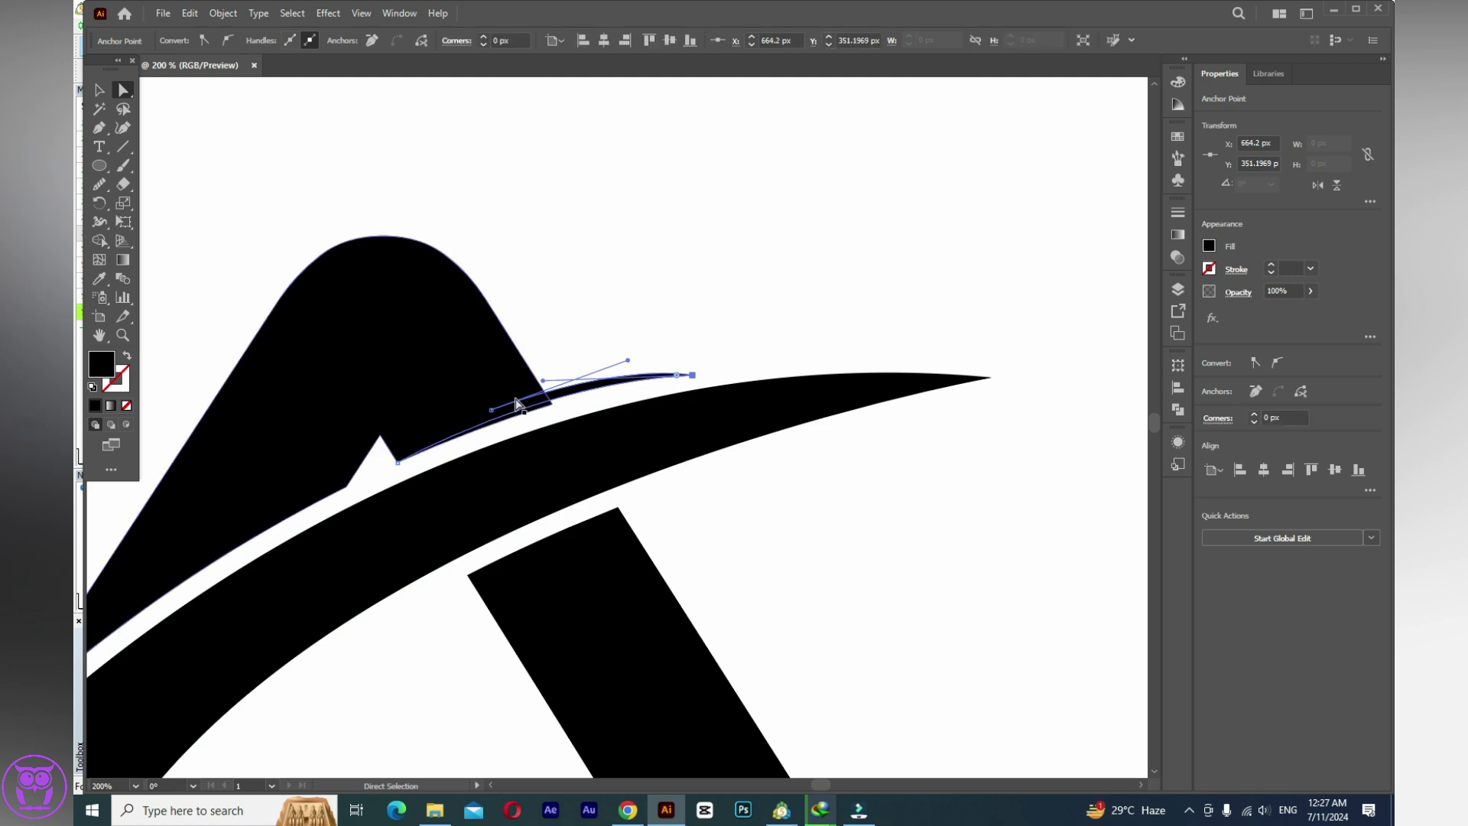
{"action": "left_click", "coordinate": [642, 325]}
{"action": "left_click", "coordinate": [590, 380]}
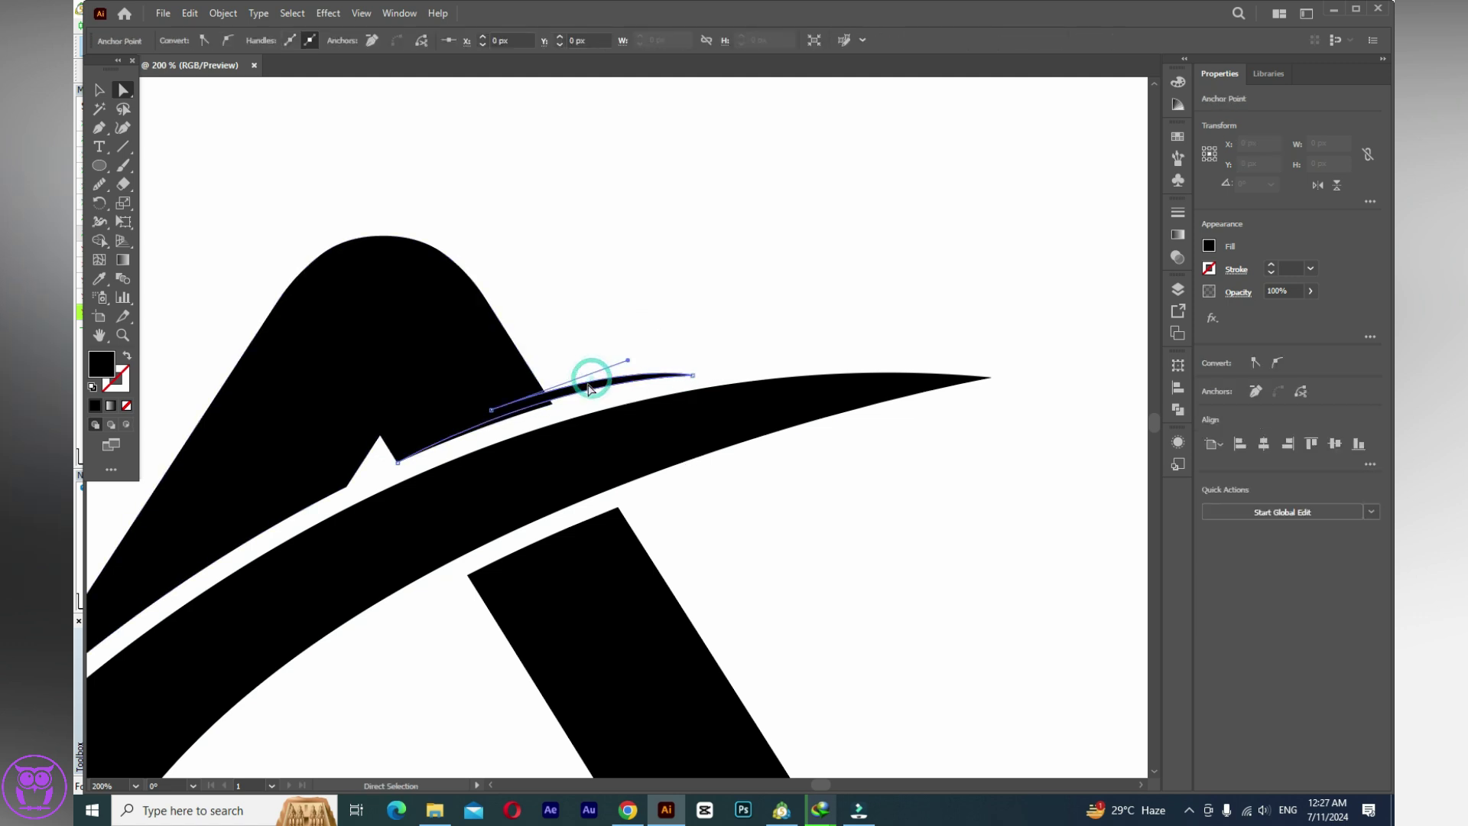
{"action": "left_click", "coordinate": [99, 91]}
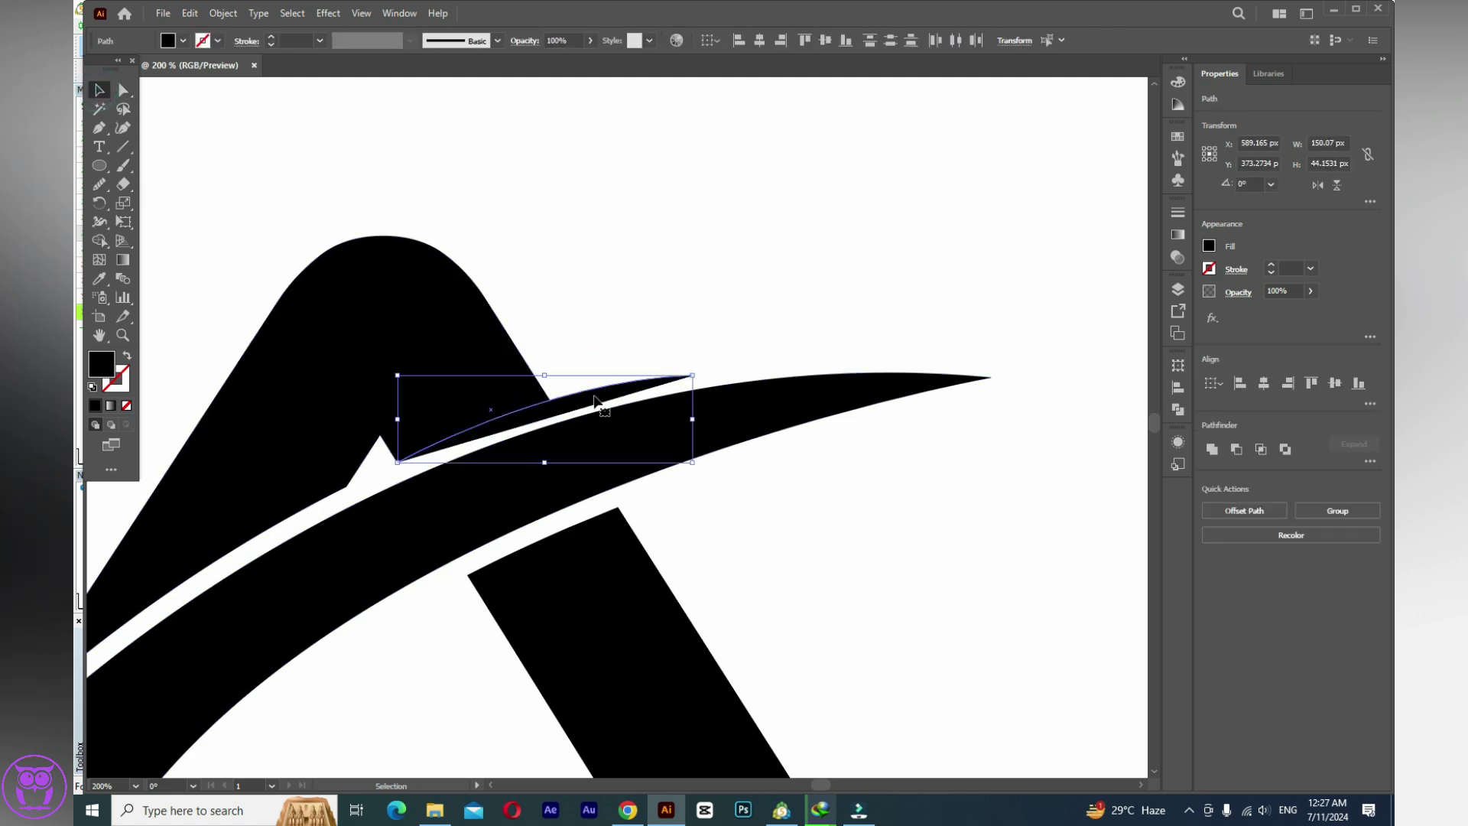
{"action": "left_click", "coordinate": [559, 309]}
Redraw the sharp-tipped blade along the swoosh's top edge and refine one curve point.
{"action": "left_click", "coordinate": [101, 128]}
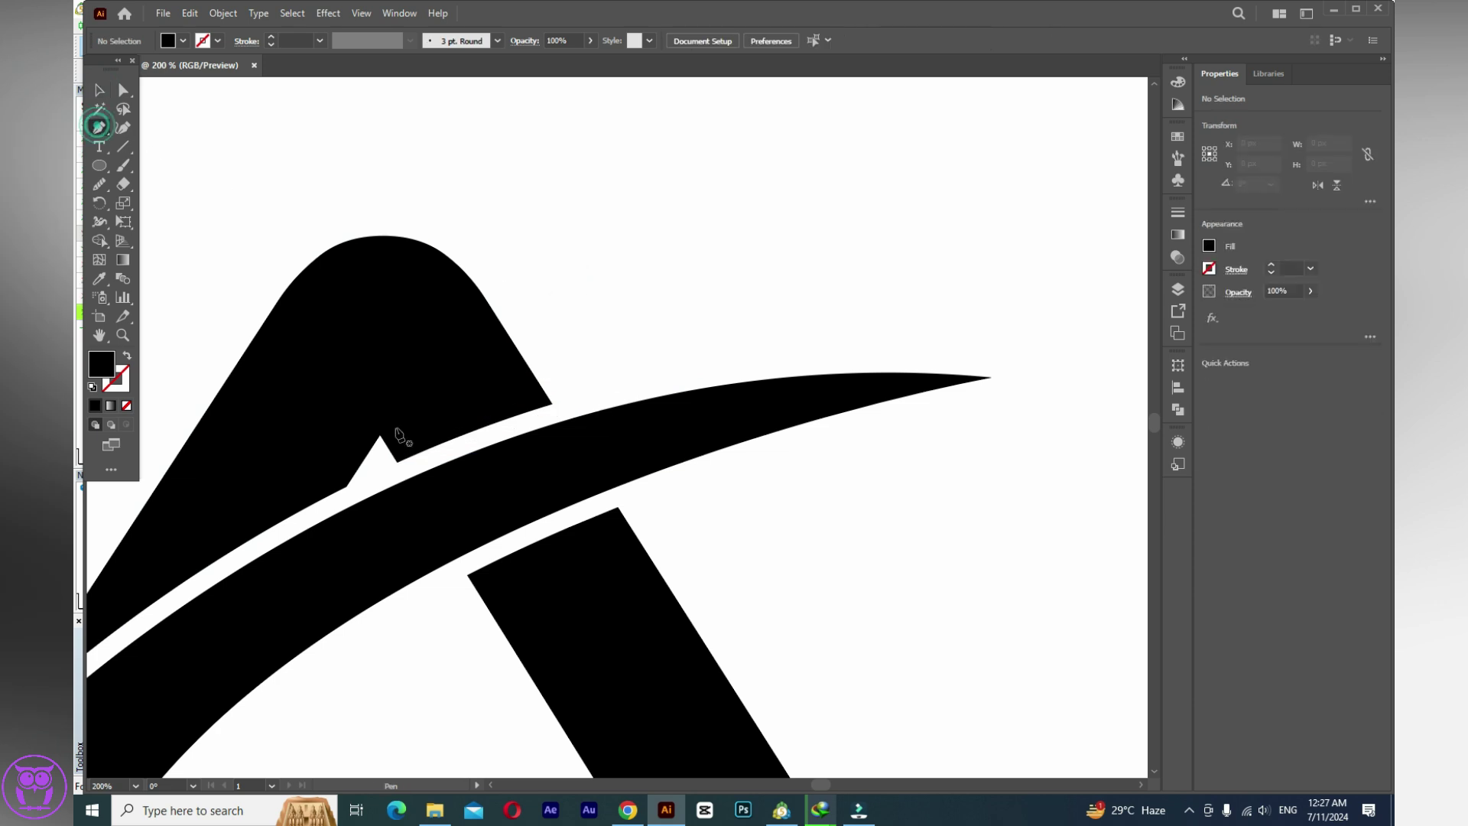
{"action": "left_click", "coordinate": [397, 461]}
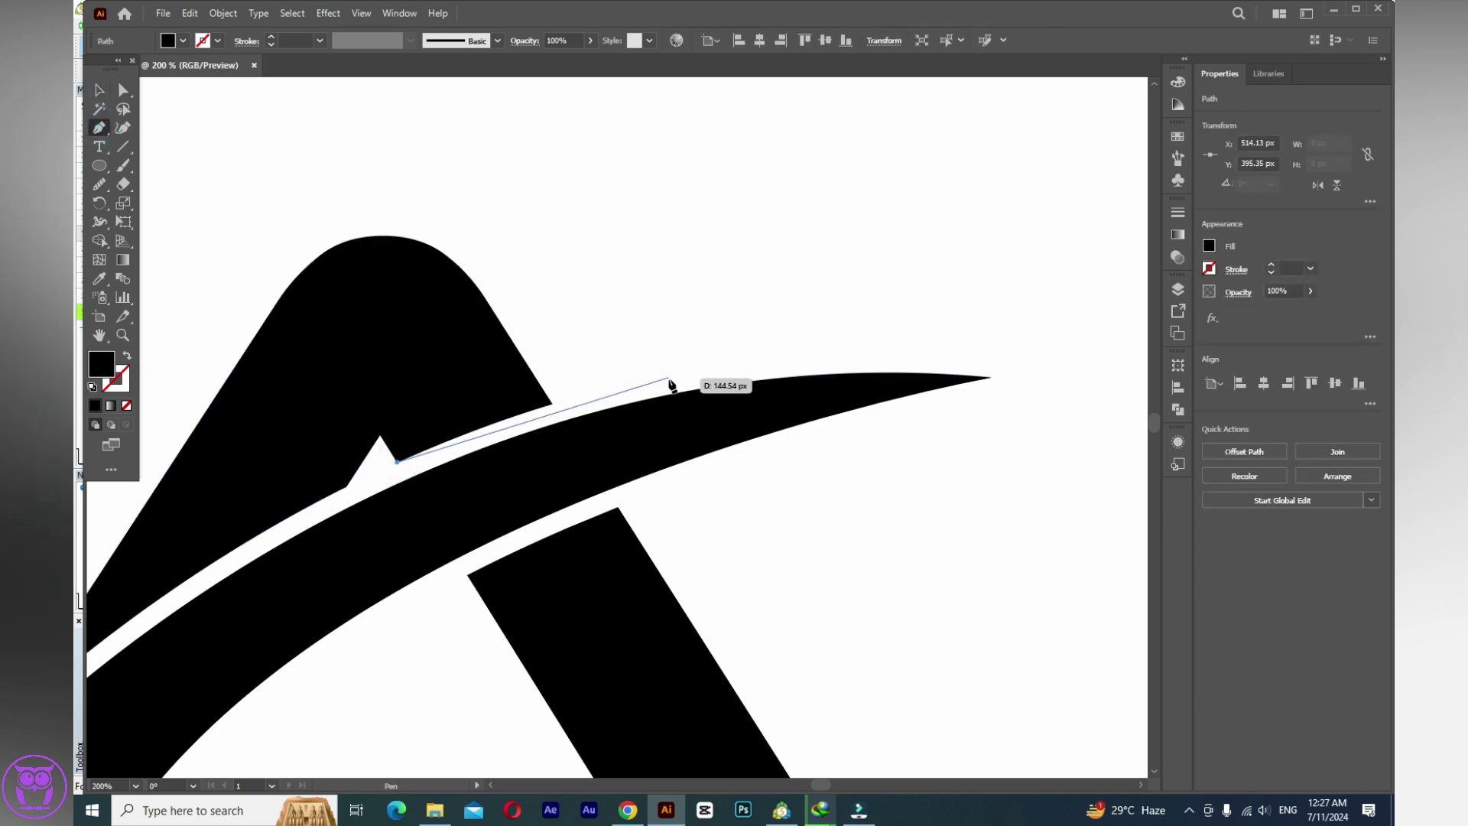
{"action": "left_click_drag", "start_coordinate": [669, 381], "coordinate": [799, 371]}
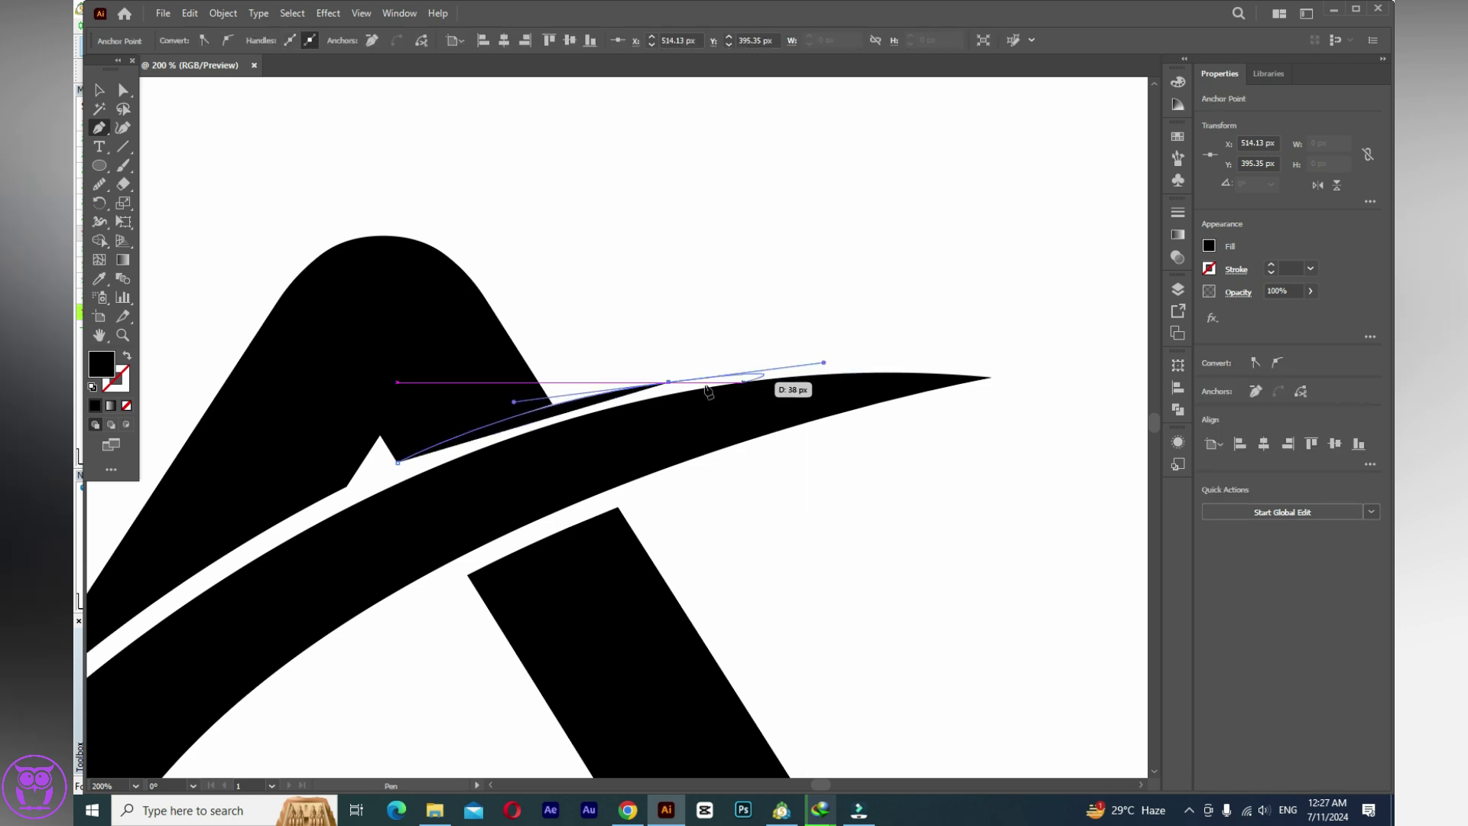
{"action": "left_click", "coordinate": [669, 382]}
{"action": "left_click", "coordinate": [469, 423]}
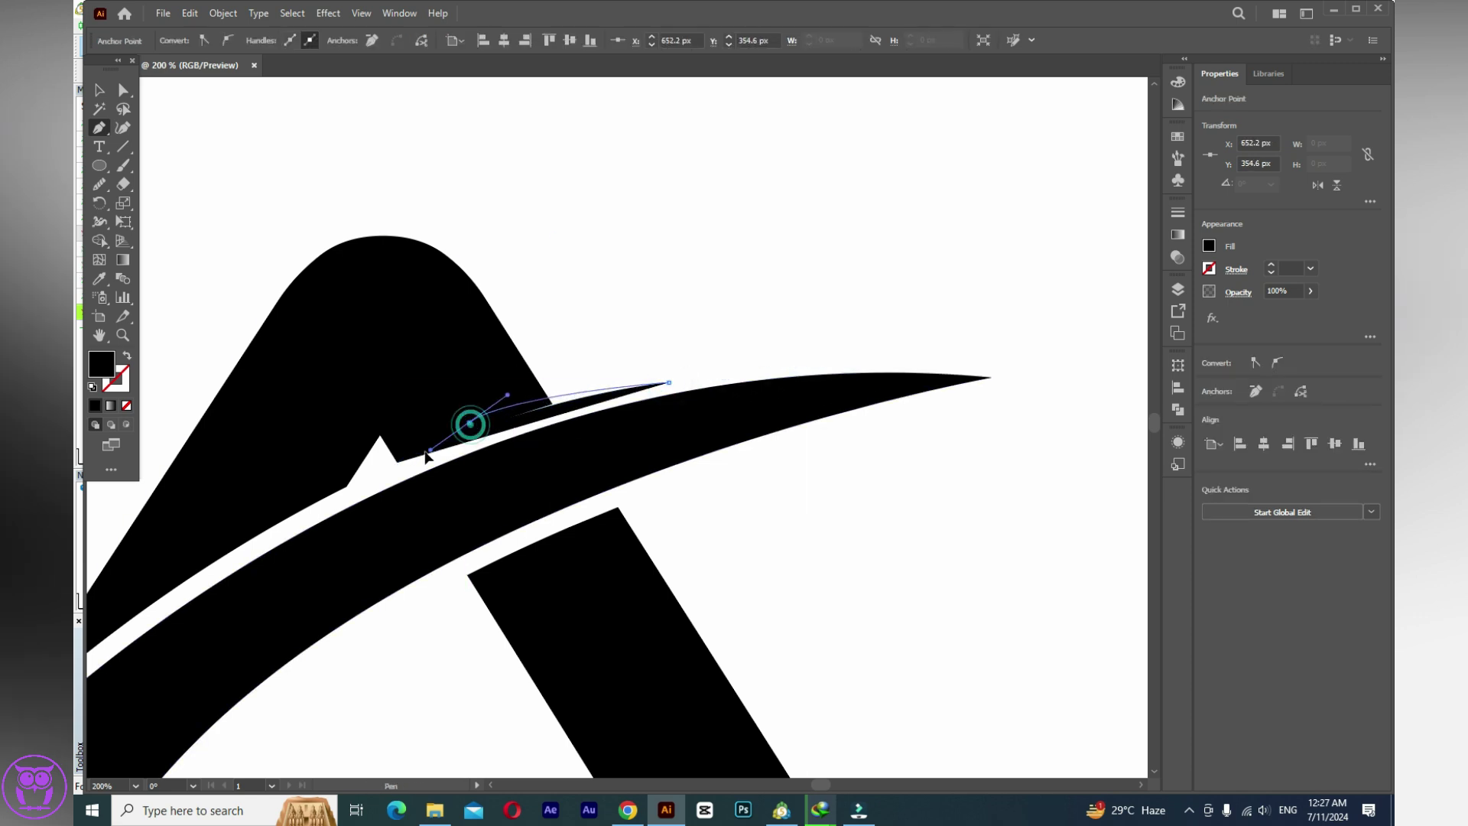
{"action": "left_click_drag", "start_coordinate": [331, 468], "coordinate": [331, 468]}
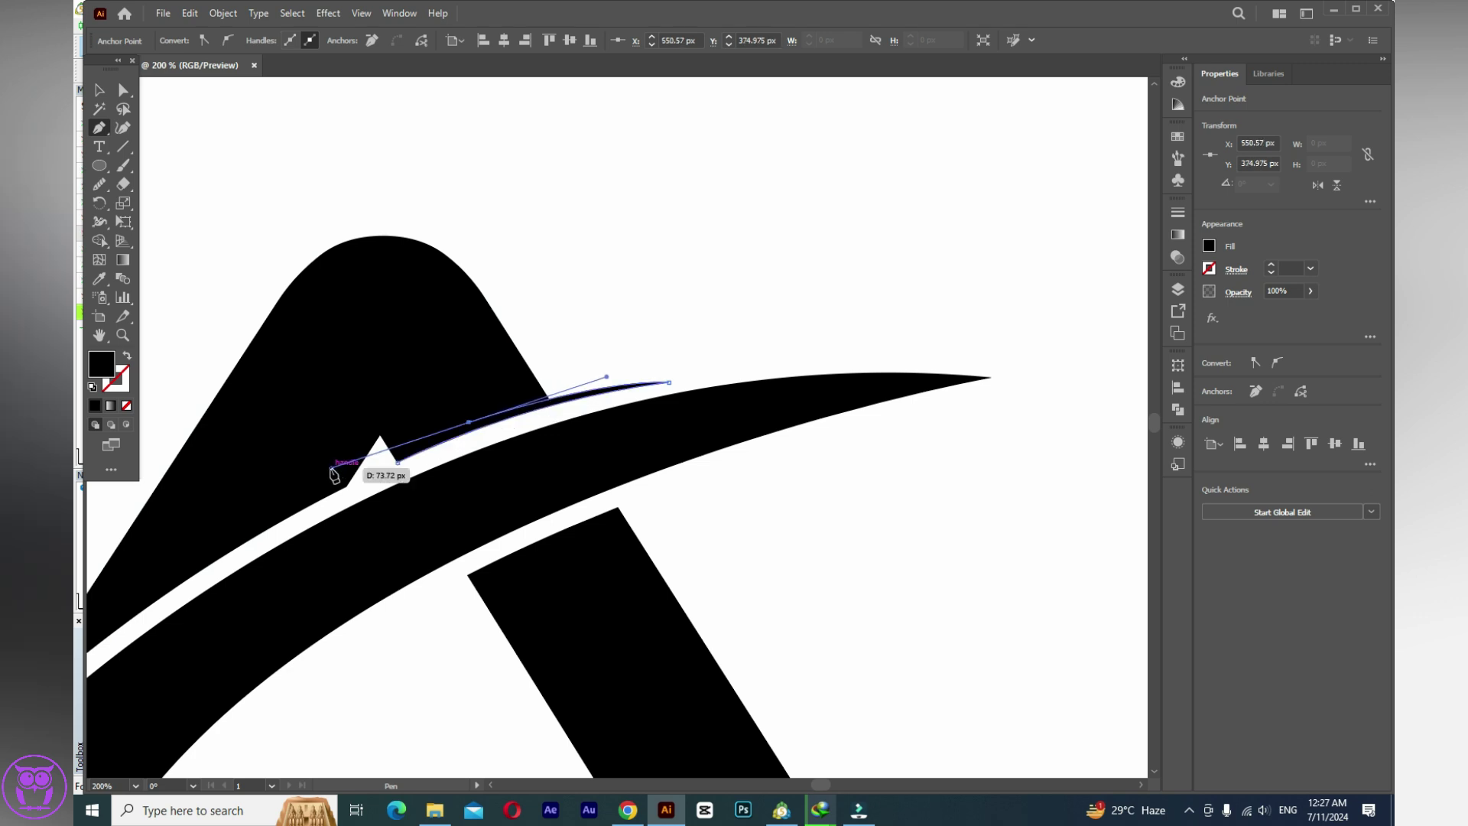
{"action": "left_click", "coordinate": [123, 91]}
{"action": "left_click_drag", "start_coordinate": [469, 422], "coordinate": [468, 413]}
{"action": "left_click", "coordinate": [705, 295]}
{"action": "scroll", "coordinate": [733, 502], "scroll_direction": "down", "scroll_amount": 2}
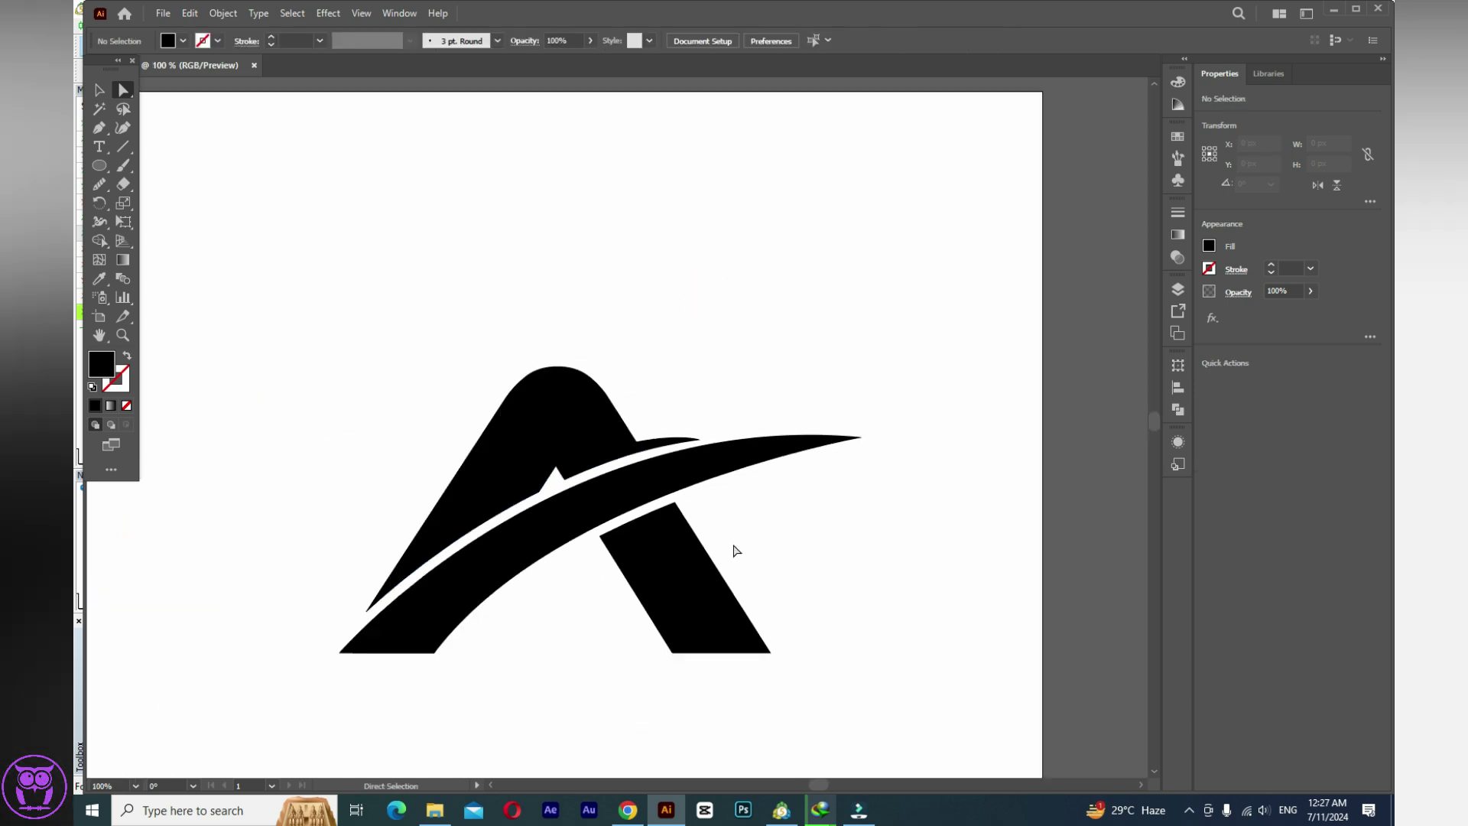
Pen-draw a sharp-tipped blade under the swoosh across the right leg, nudged slightly.
{"action": "scroll", "coordinate": [683, 556], "scroll_direction": "up", "scroll_amount": 1}
{"action": "left_click", "coordinate": [98, 130]}
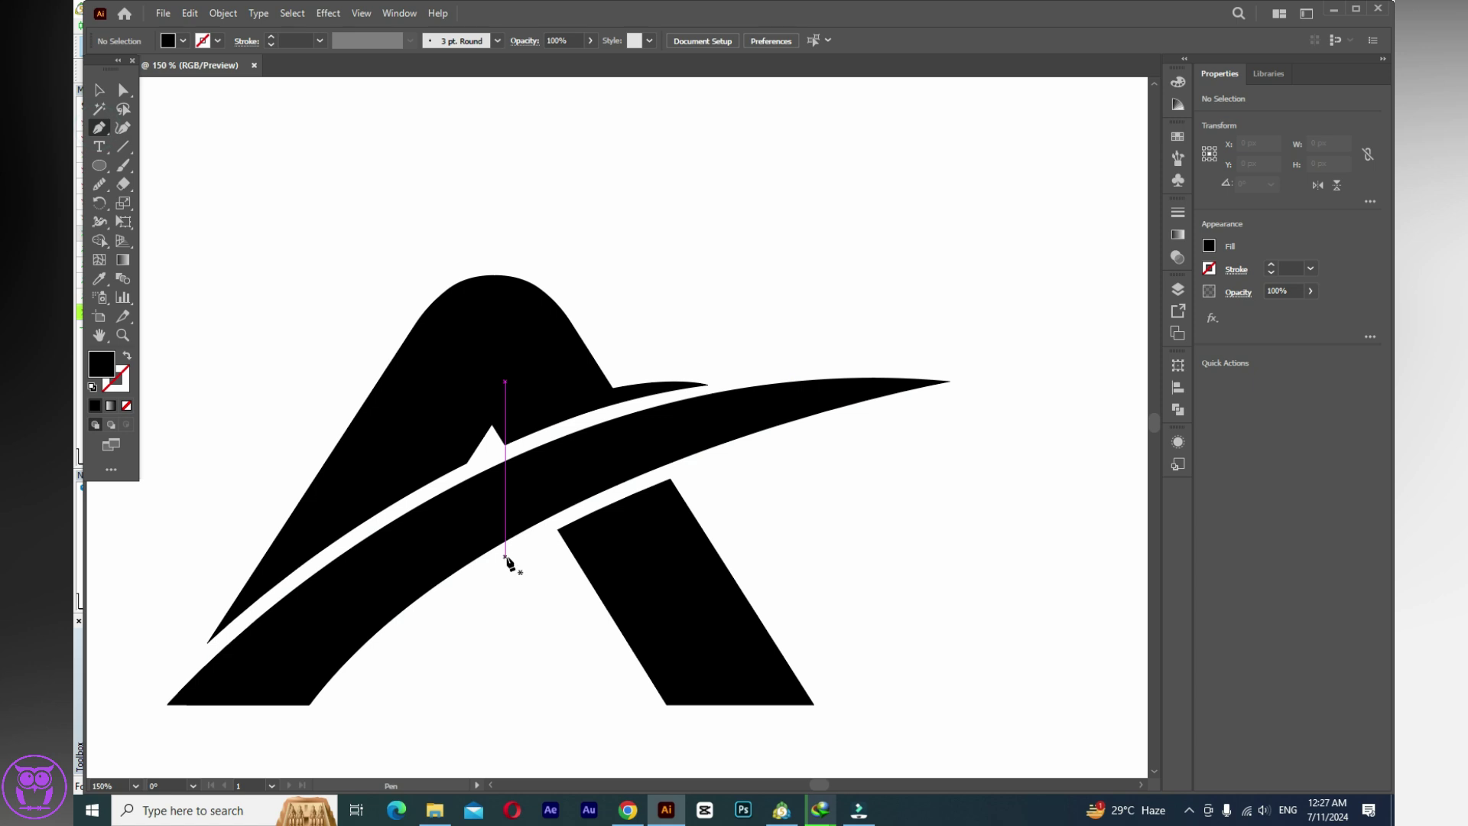
{"action": "left_click", "coordinate": [505, 562]}
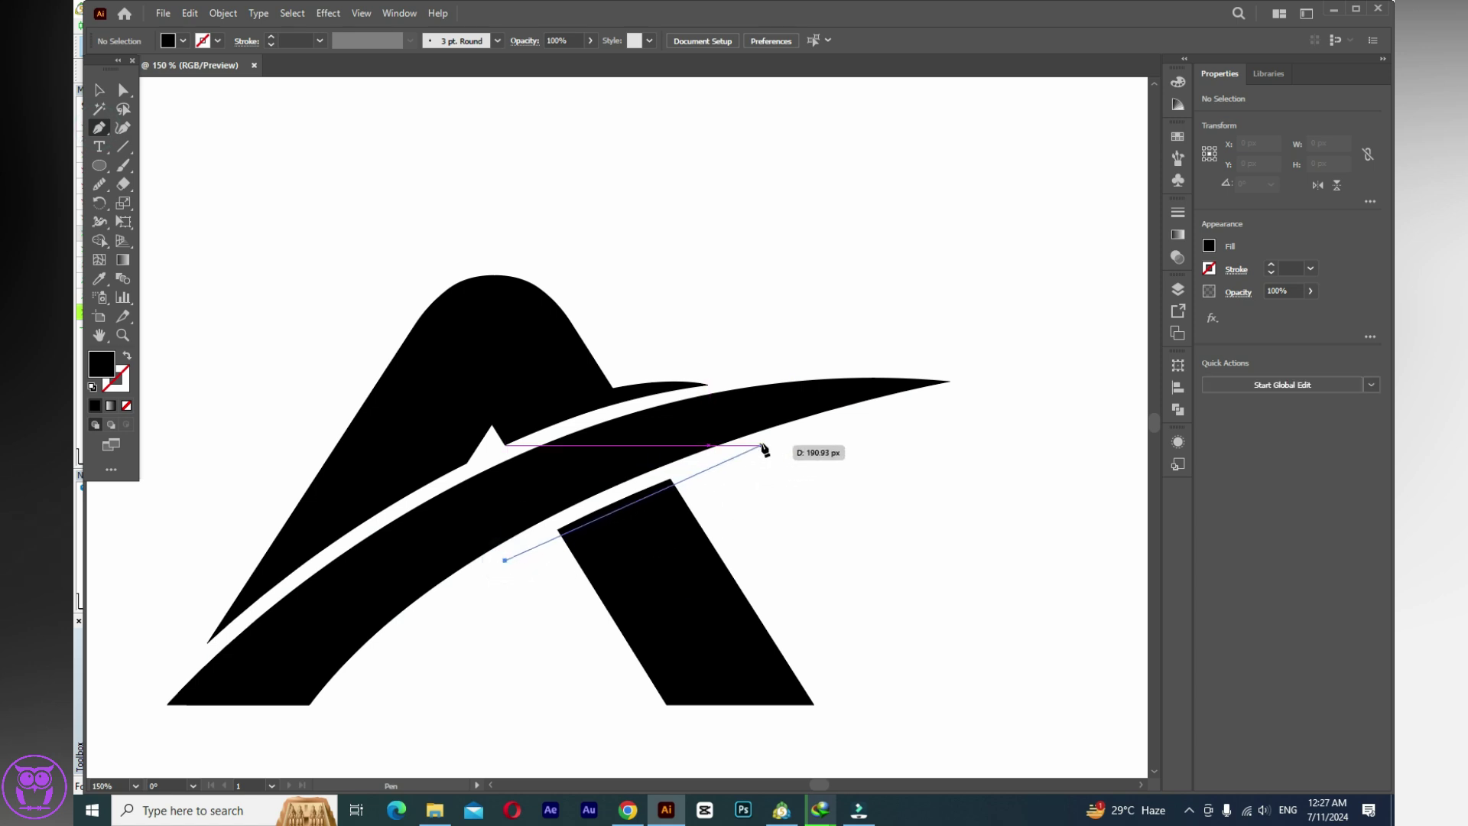
{"action": "left_click_drag", "start_coordinate": [757, 456], "coordinate": [858, 434]}
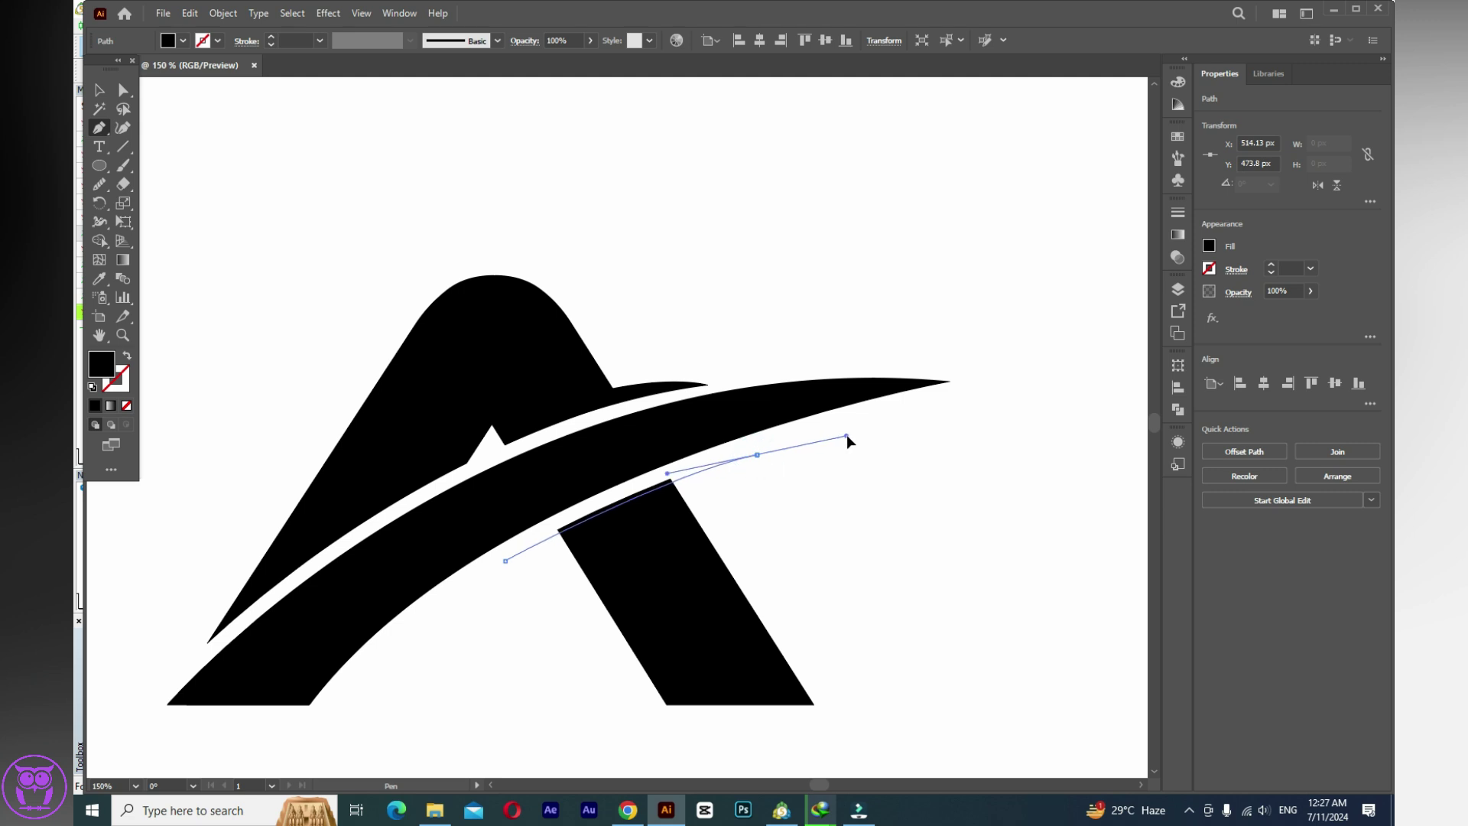
{"action": "left_click", "coordinate": [757, 455]}
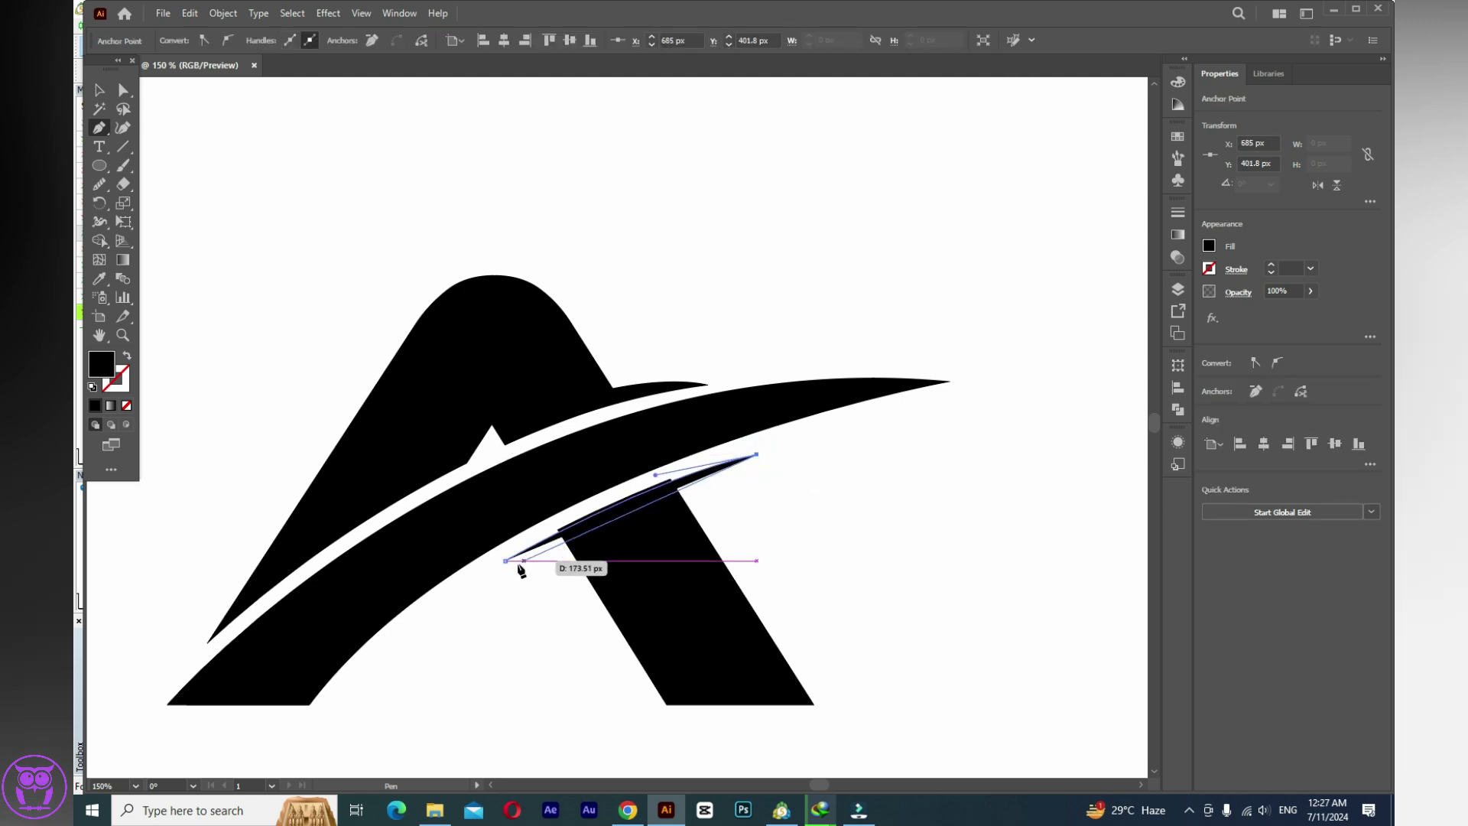
{"action": "left_click_drag", "start_coordinate": [505, 561], "coordinate": [410, 588]}
{"action": "left_click", "coordinate": [99, 90]}
{"action": "left_click", "coordinate": [344, 108]}
{"action": "left_click_drag", "start_coordinate": [698, 482], "coordinate": [705, 481]}
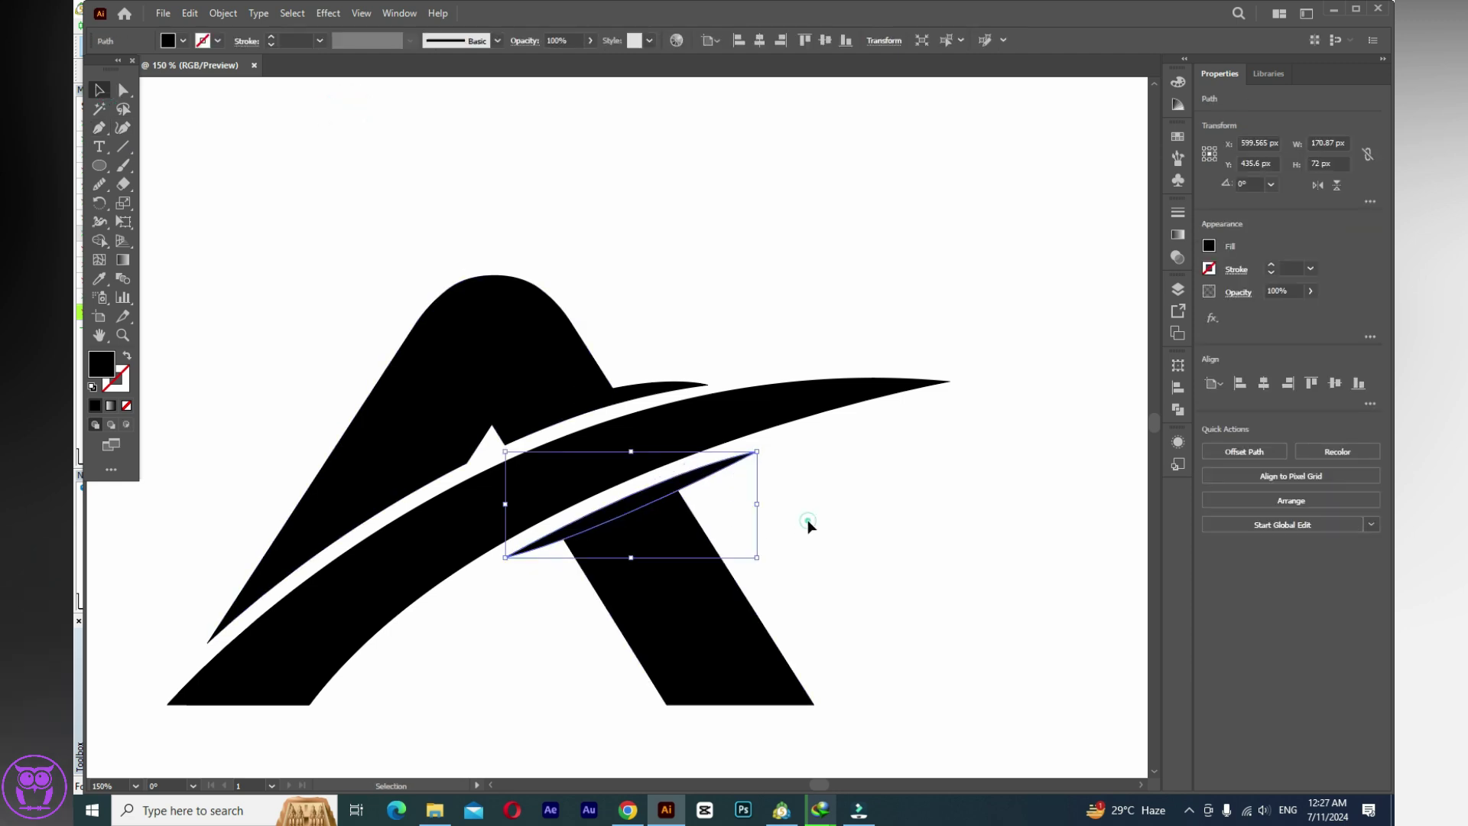
{"action": "left_click", "coordinate": [791, 543]}
{"action": "scroll", "coordinate": [791, 544], "scroll_direction": "down", "scroll_amount": 1}
Unite all logo shapes, shift the logo left and enlarge it to about 603 × 331 px.
{"action": "left_click_drag", "start_coordinate": [429, 364], "coordinate": [846, 620]}
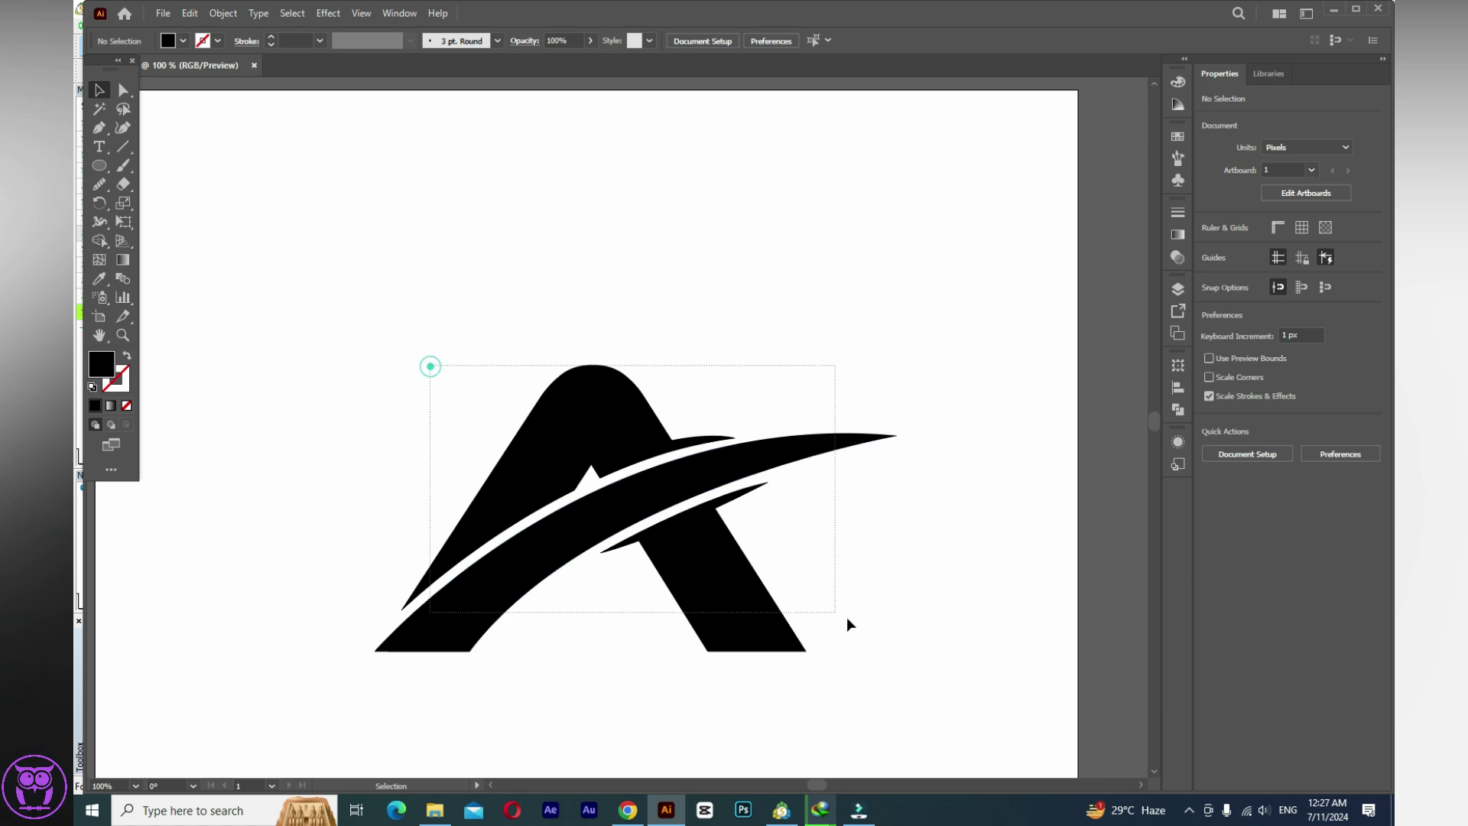
{"action": "left_click", "coordinate": [1211, 452]}
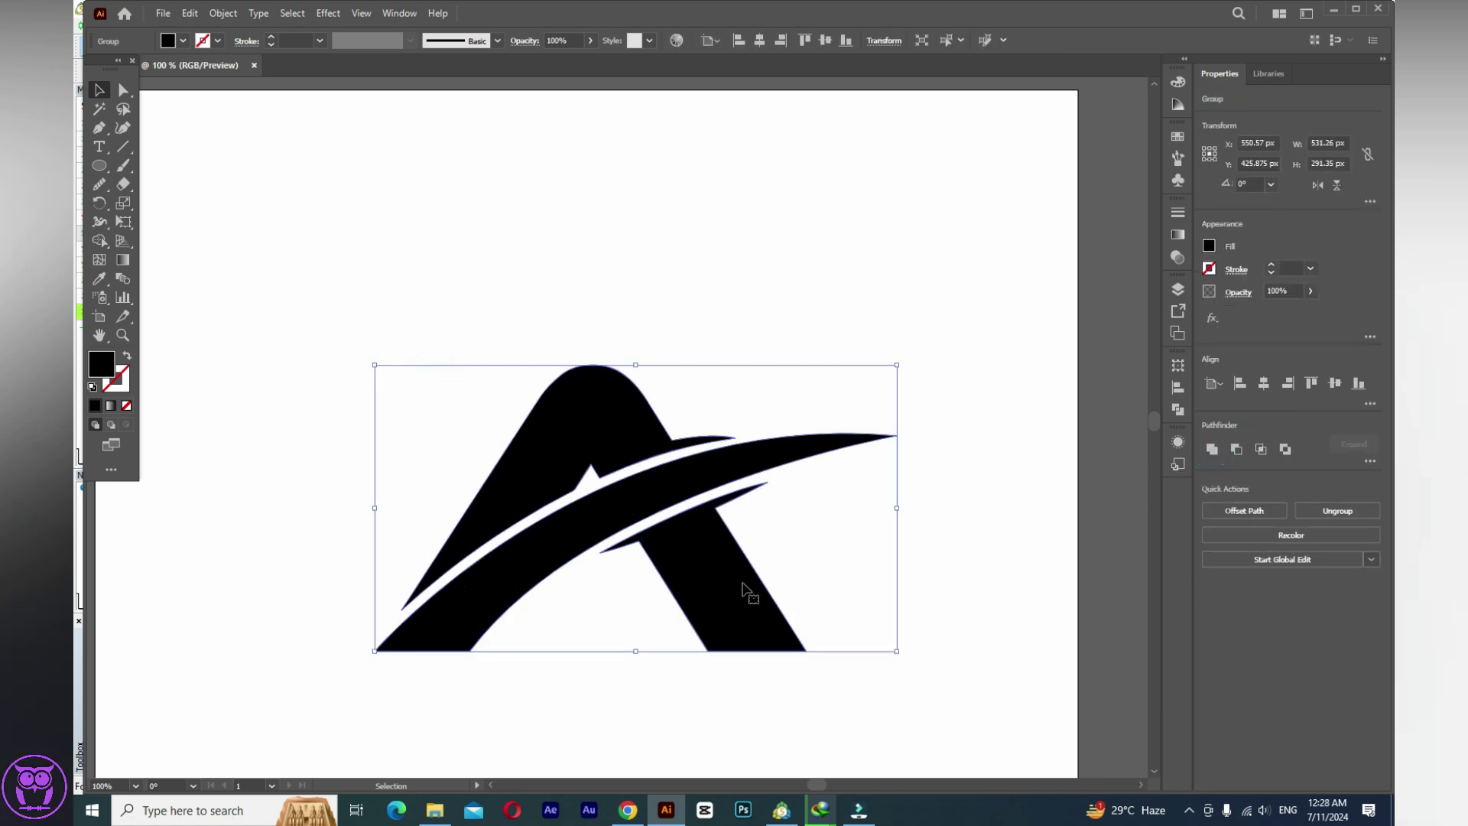
{"action": "scroll", "coordinate": [732, 597], "scroll_direction": "down", "scroll_amount": 1}
{"action": "left_click_drag", "start_coordinate": [732, 596], "coordinate": [709, 597]}
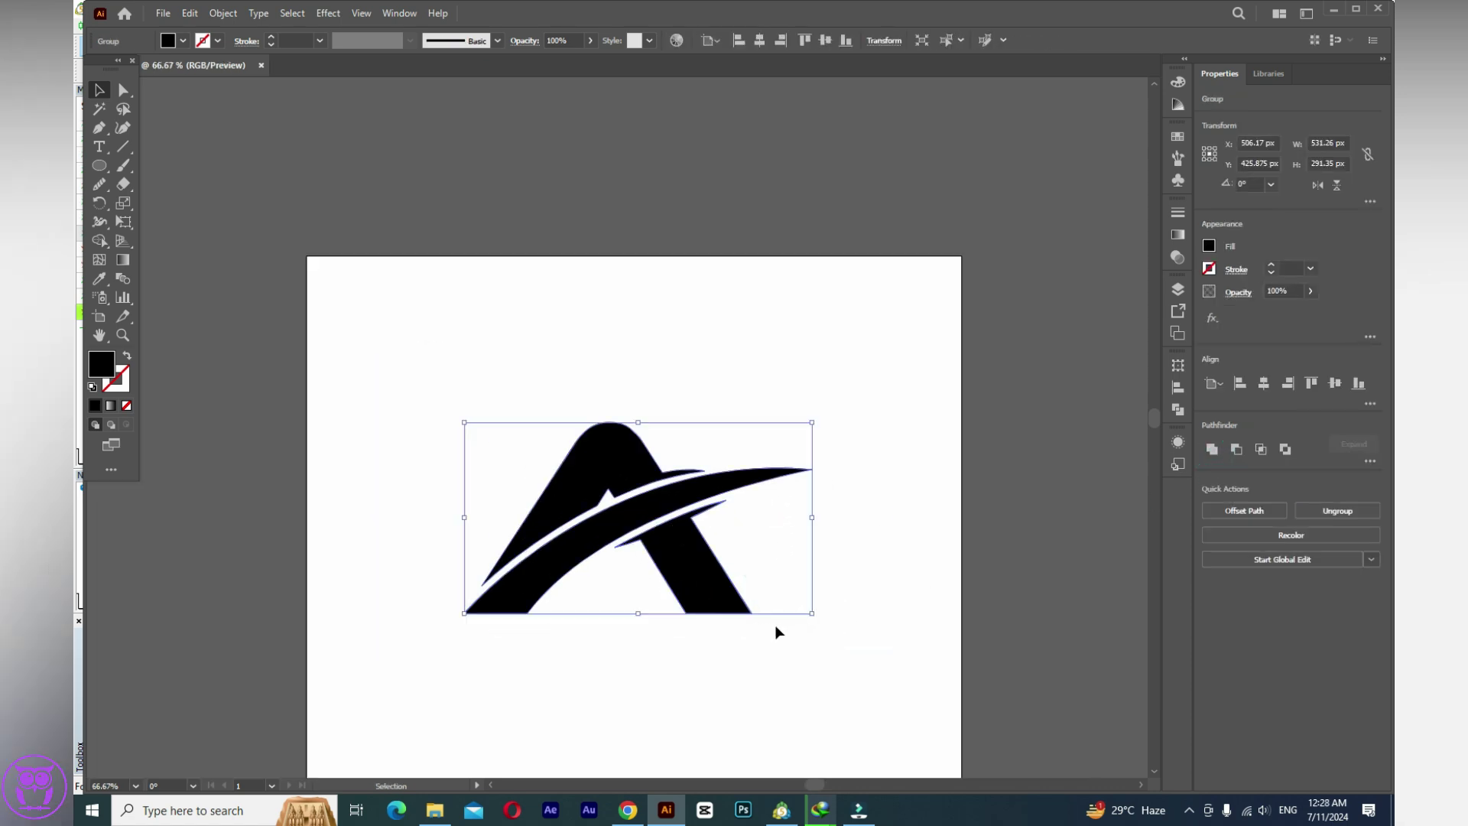
{"action": "left_click_drag", "start_coordinate": [813, 614], "coordinate": [860, 635]}
{"action": "left_click", "coordinate": [778, 671]}
Ungroup the logo back into separate shapes.
{"action": "scroll", "coordinate": [769, 657], "scroll_direction": "down", "scroll_amount": 1}
{"action": "left_click", "coordinate": [719, 524]}
{"action": "right_click", "coordinate": [719, 523]}
{"action": "left_click", "coordinate": [765, 377]}
{"action": "left_click", "coordinate": [740, 329]}
Fill the A's upper body with the crimson red swatch.
{"action": "left_click", "coordinate": [643, 423]}
{"action": "left_click", "coordinate": [1209, 246]}
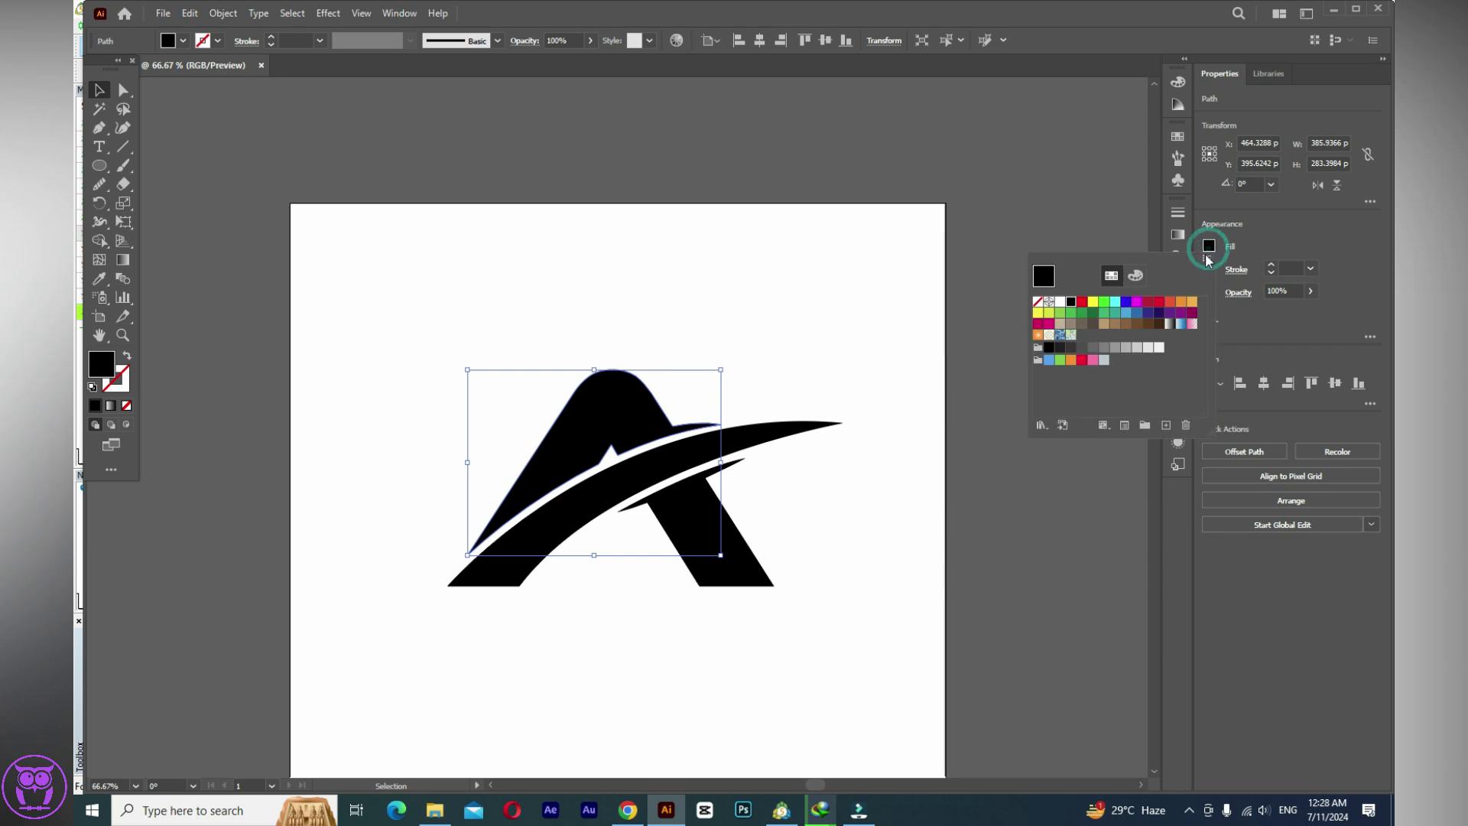
{"action": "left_click", "coordinate": [1159, 304]}
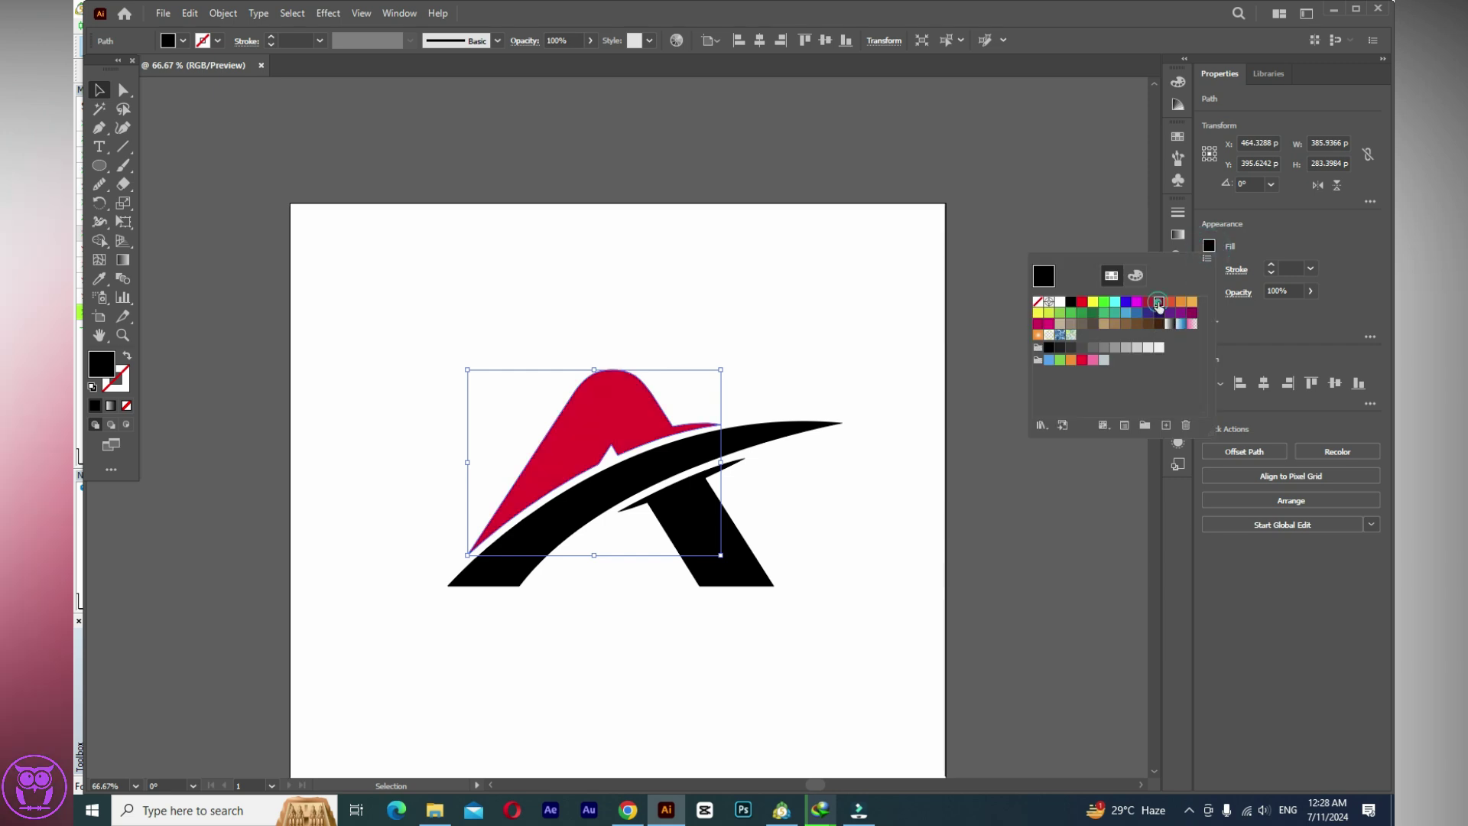
{"action": "left_click", "coordinate": [863, 351]}
{"action": "left_click", "coordinate": [763, 459]}
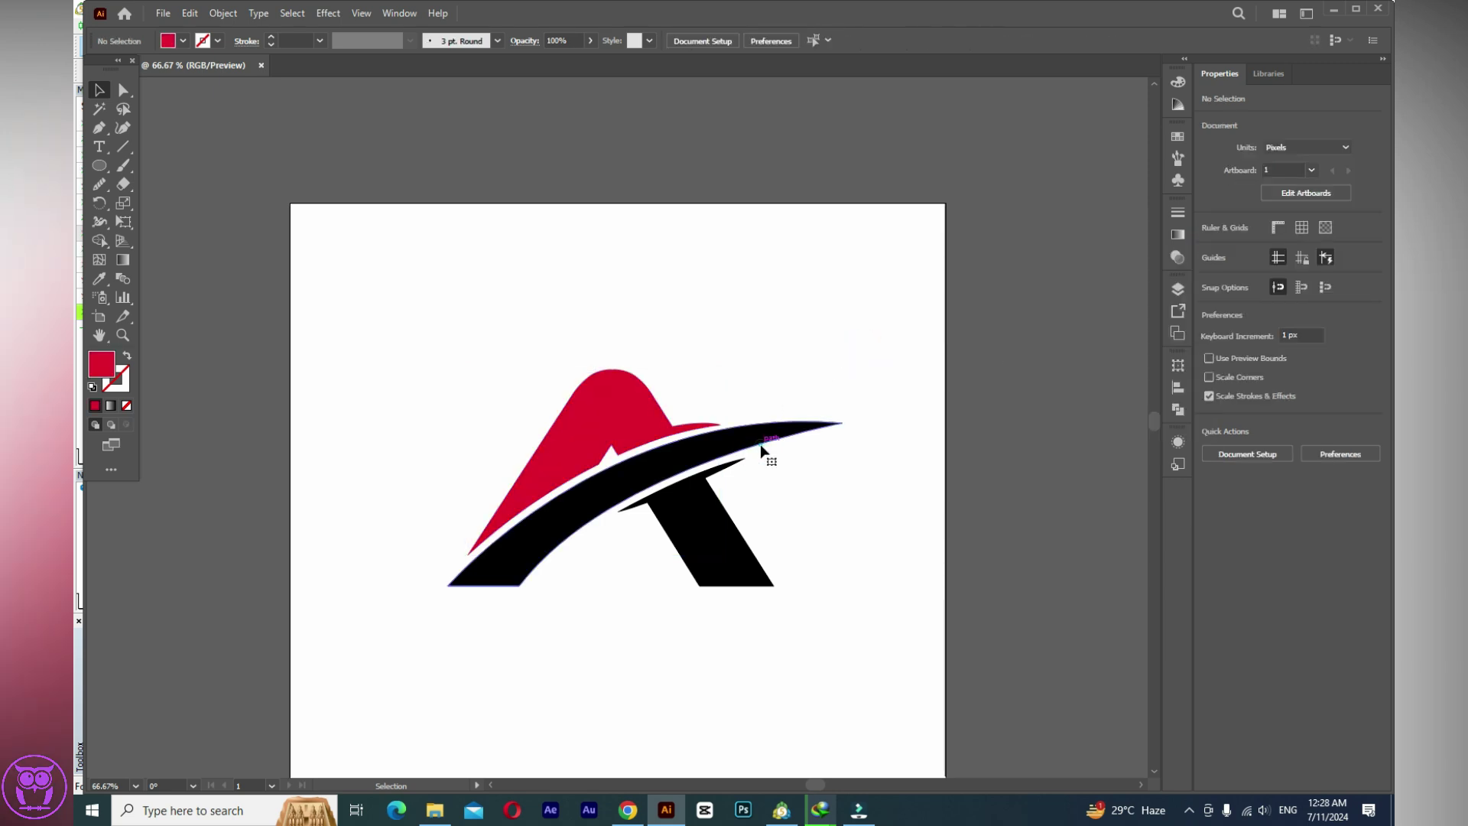
Try eyedropping red onto the lower leg, then undo to keep it black.
{"action": "left_click", "coordinate": [716, 528]}
{"action": "key", "text": "i"}
{"action": "left_click", "coordinate": [610, 416]}
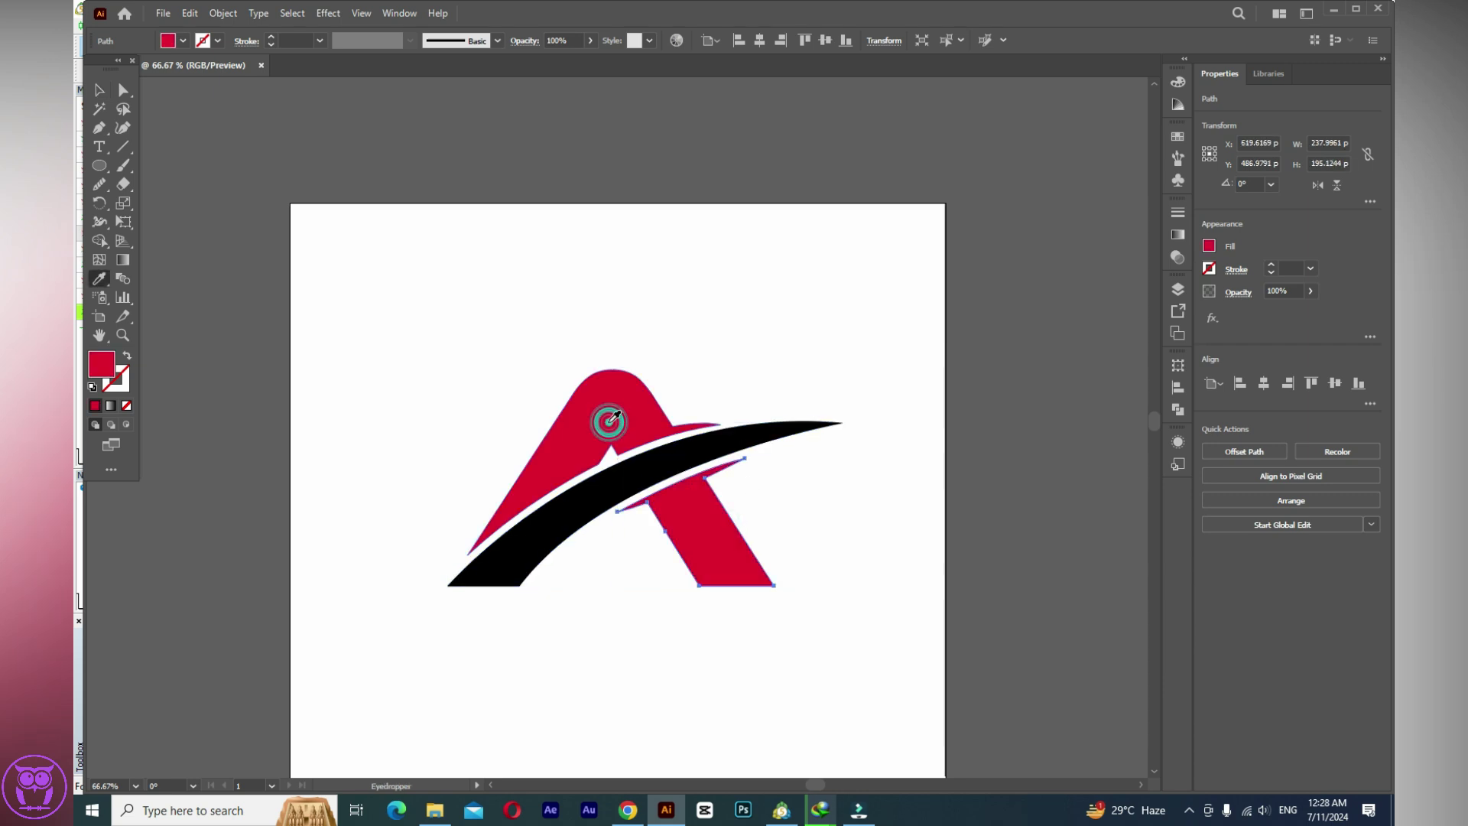
{"action": "key", "text": "ctrl+z"}
{"action": "key", "text": "v"}
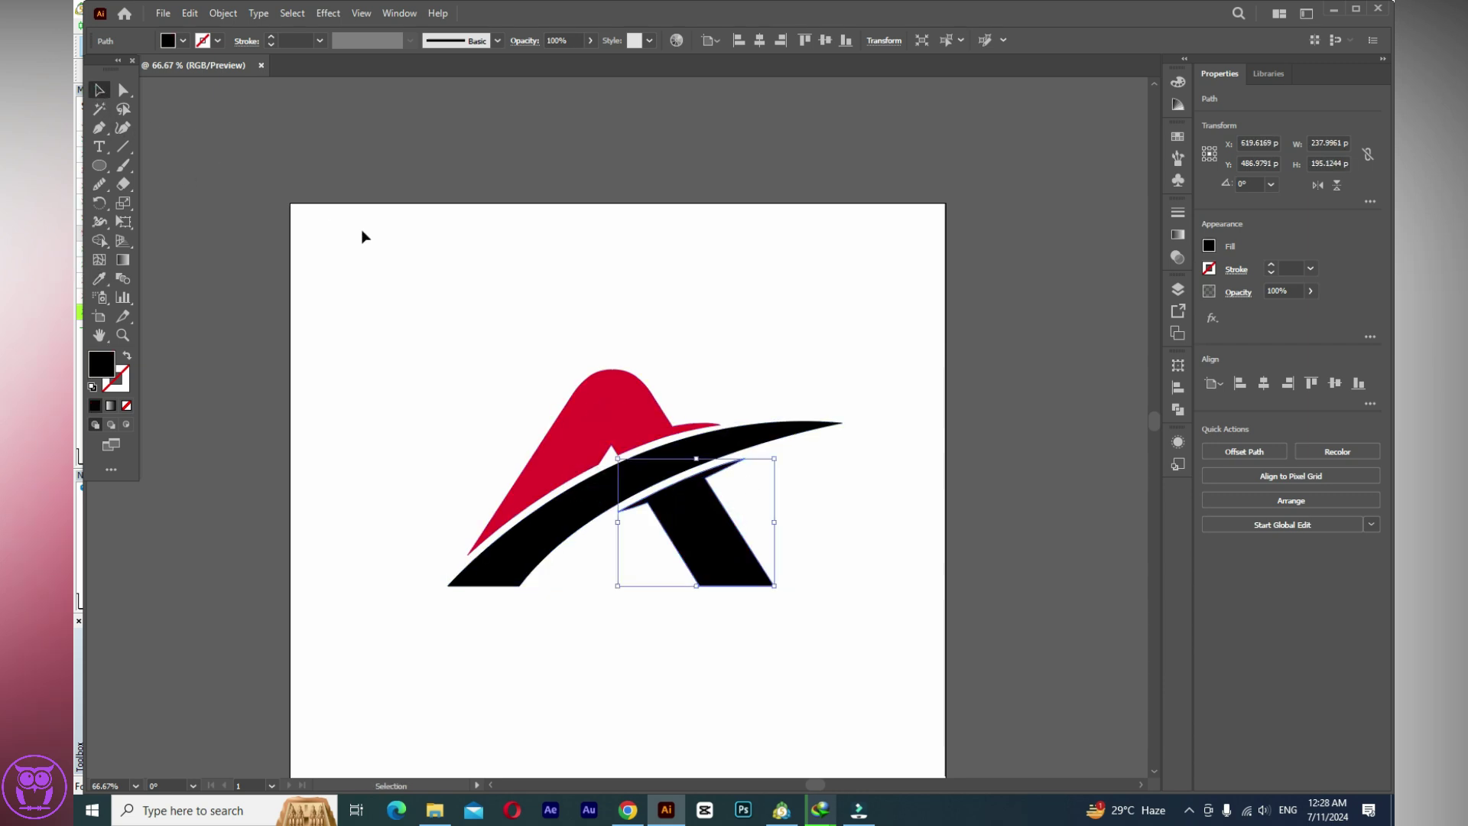
Fill the swoosh with the crimson red swatch.
{"action": "left_click", "coordinate": [361, 233]}
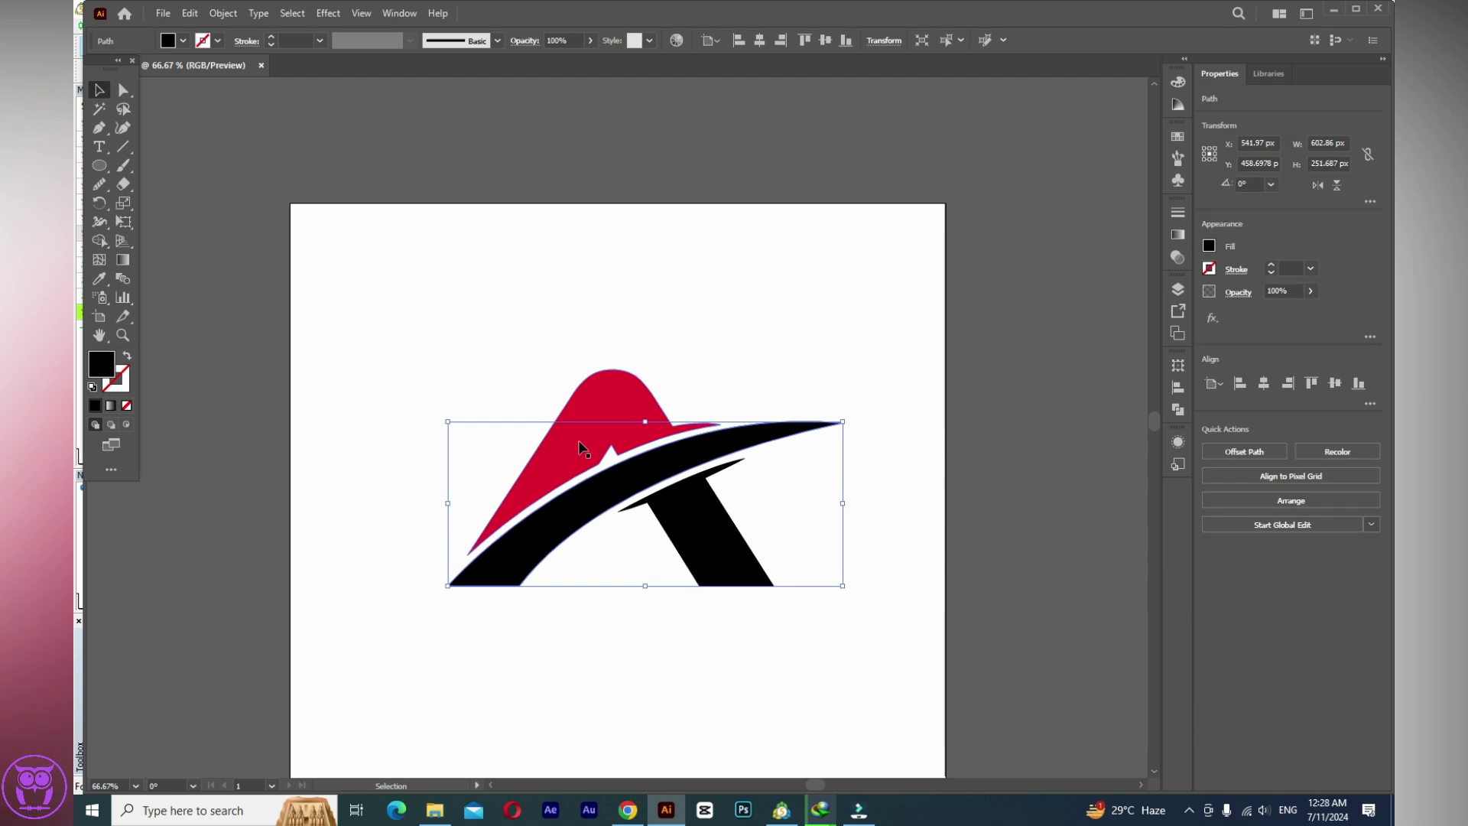
{"action": "left_click", "coordinate": [1208, 246]}
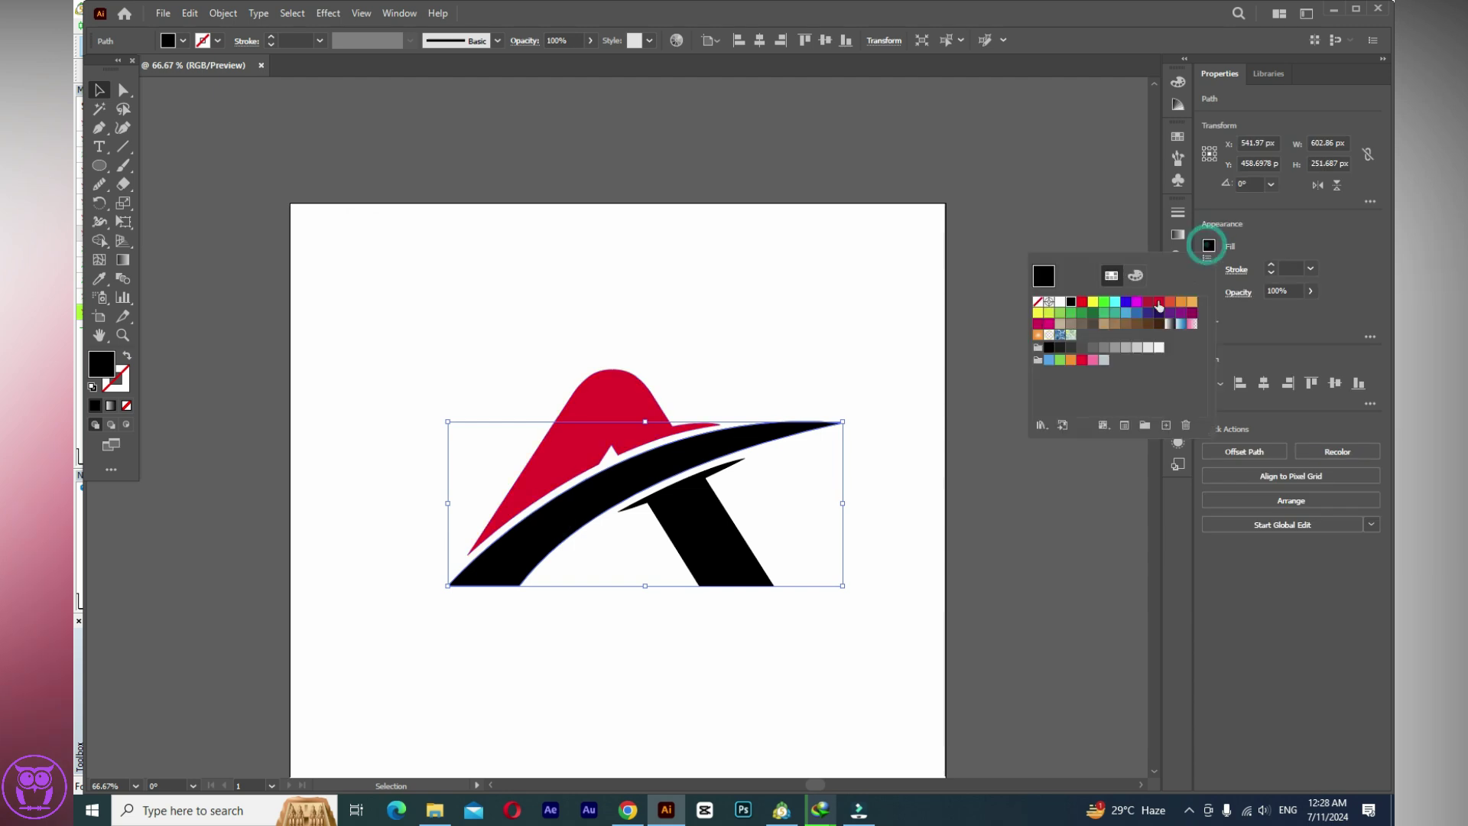
{"action": "left_click", "coordinate": [1071, 301]}
{"action": "left_click", "coordinate": [100, 92]}
{"action": "left_click", "coordinate": [490, 313]}
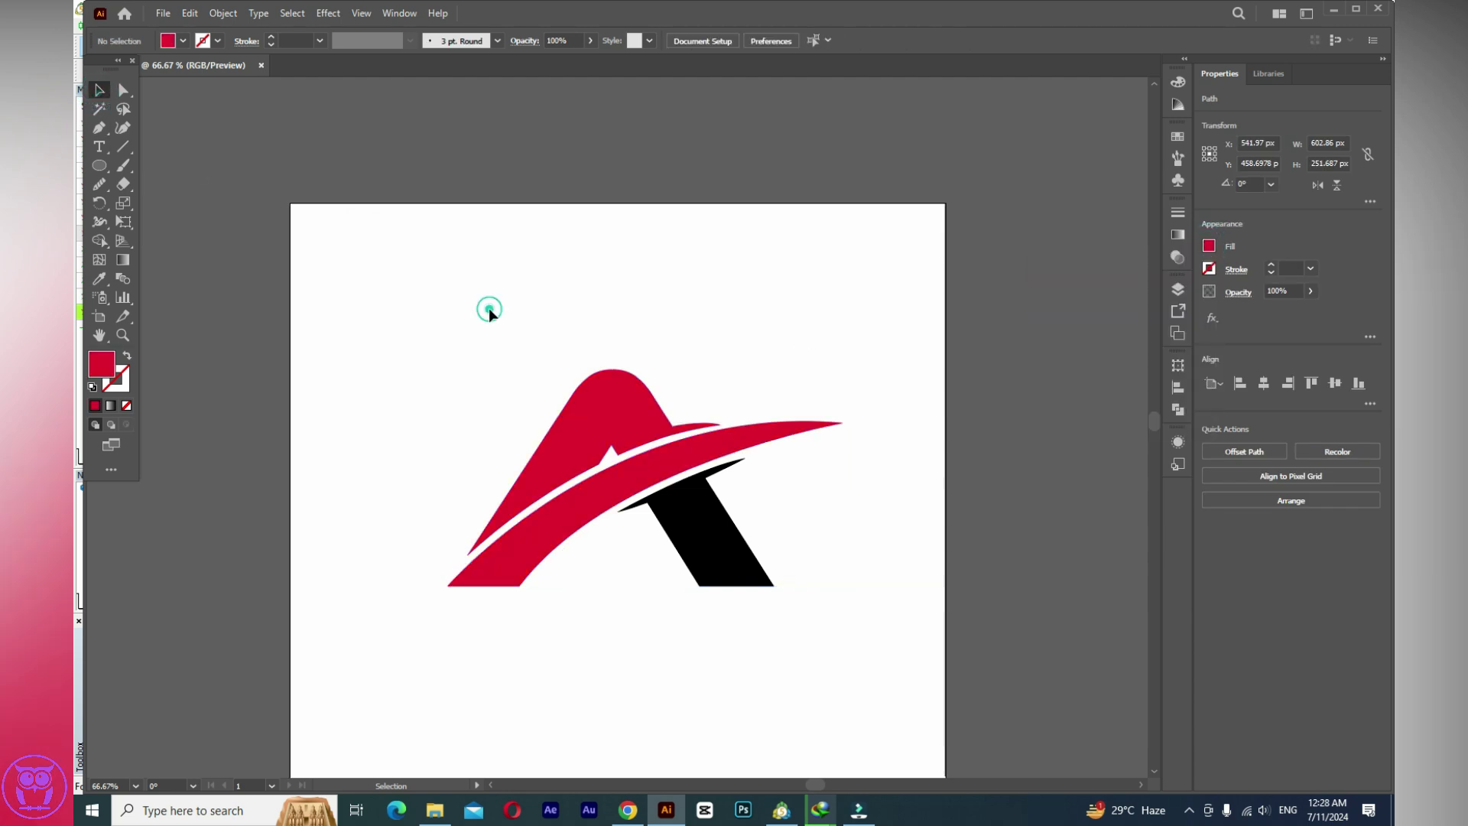